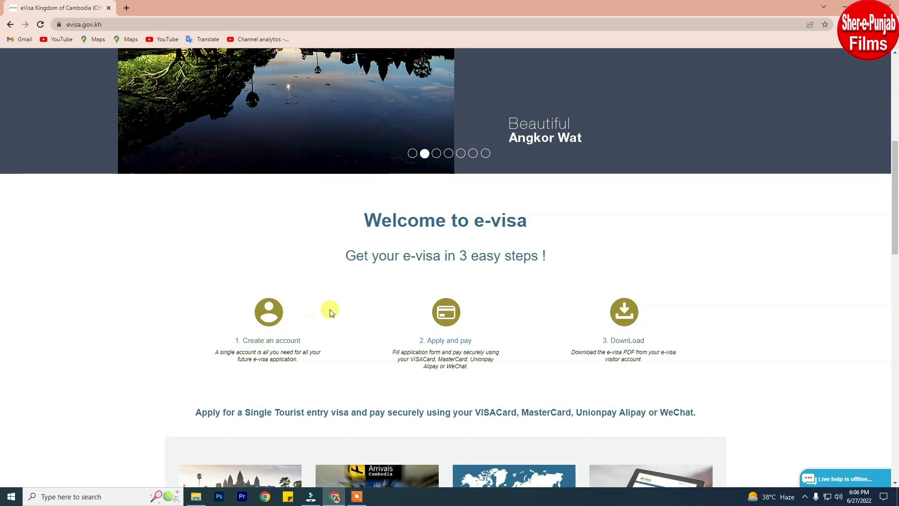
Open the new visa Application page from the top menu.
scroll(330, 309, down, 5)
scroll(471, 304, down, 1)
scroll(474, 306, down, 8)
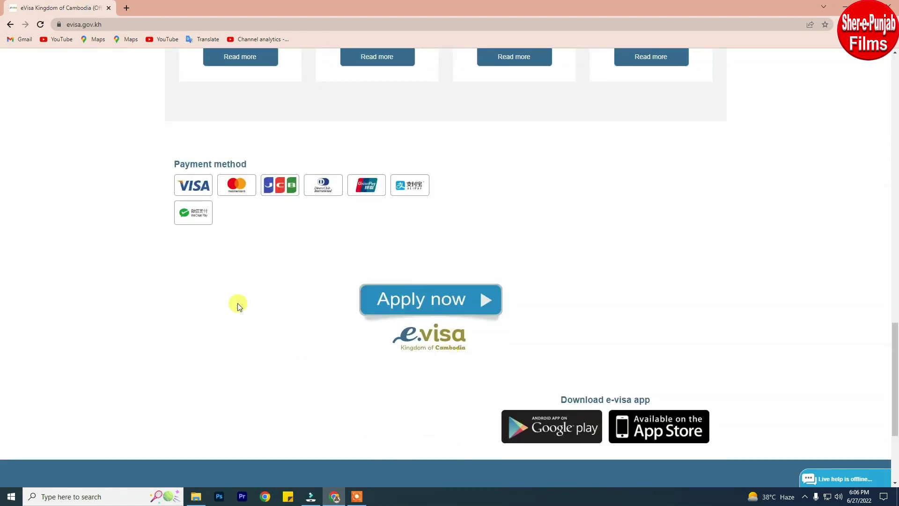
scroll(556, 251, up, 15)
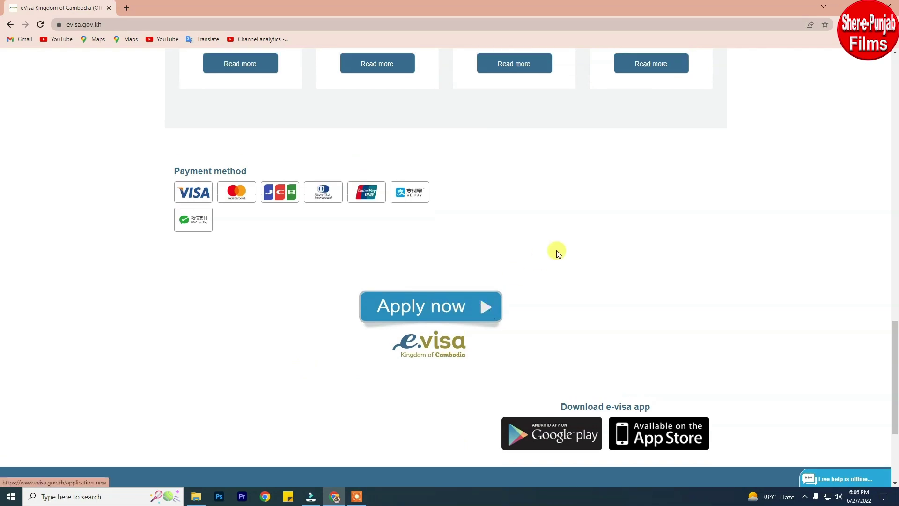
scroll(556, 250, up, 3)
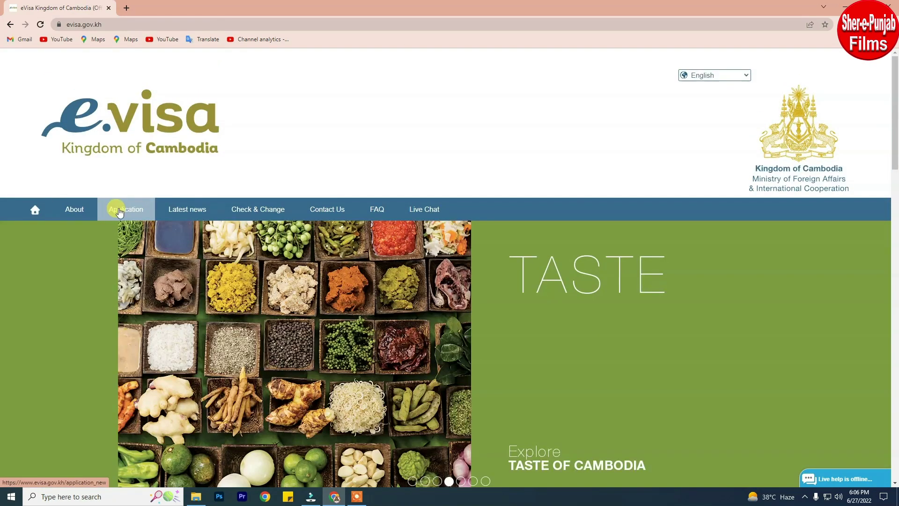
click(120, 212)
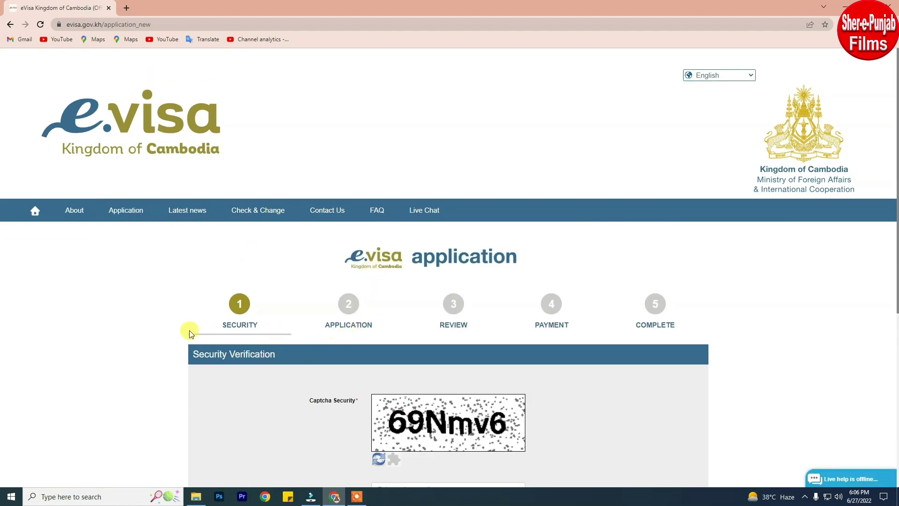
Enter the security captcha code and submit it with Apply Now.
scroll(401, 366, down, 3)
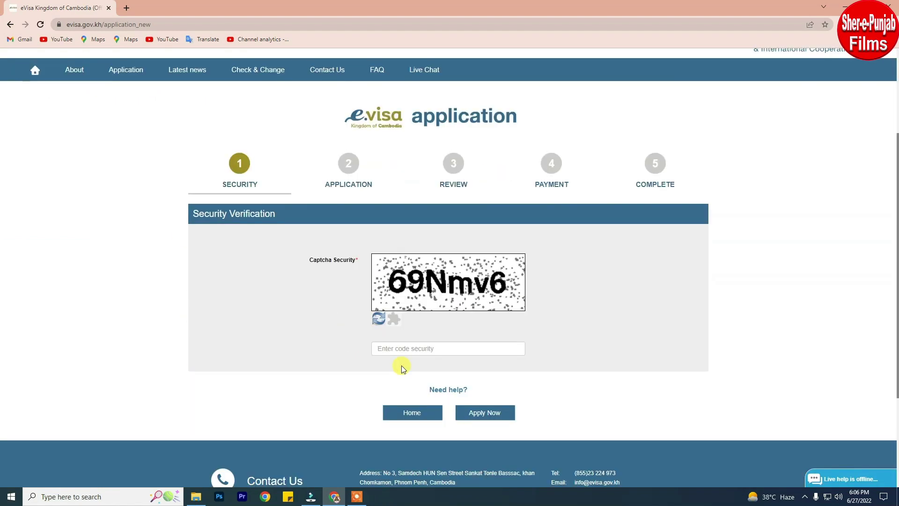
click(420, 348)
text(69Nmv)
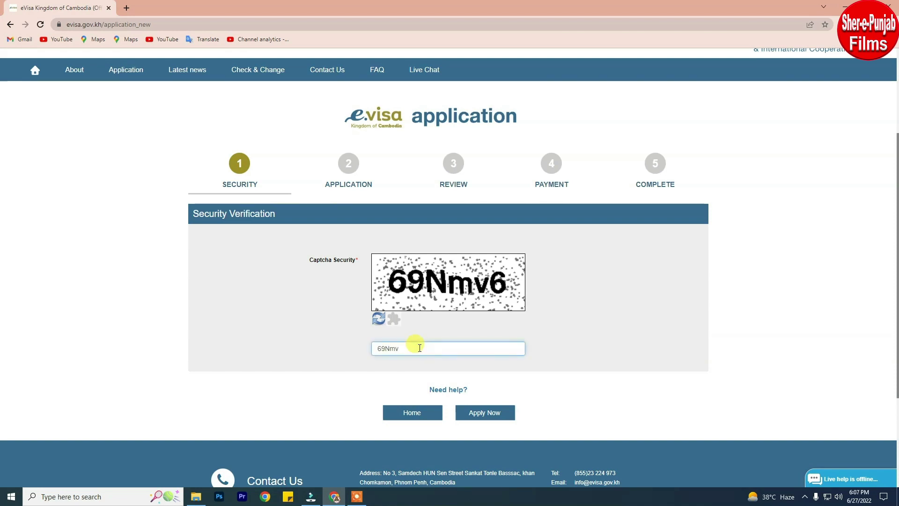
text(6)
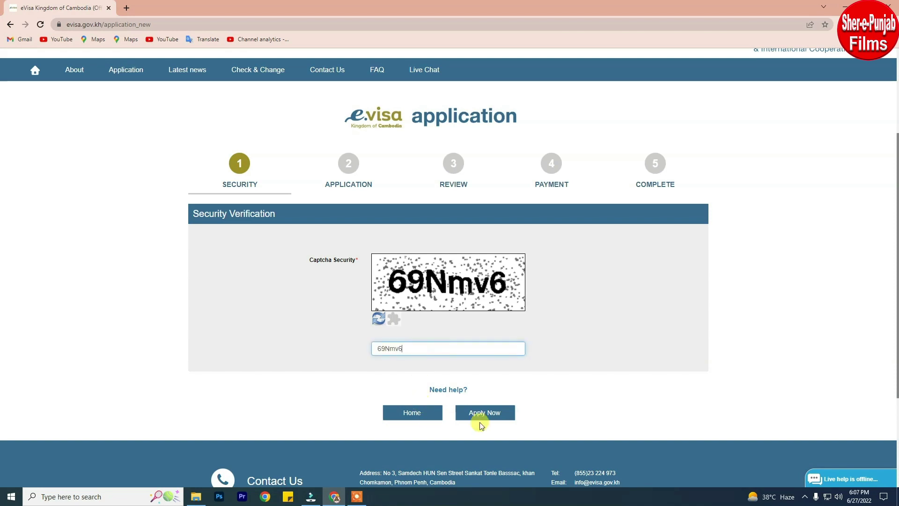
click(496, 413)
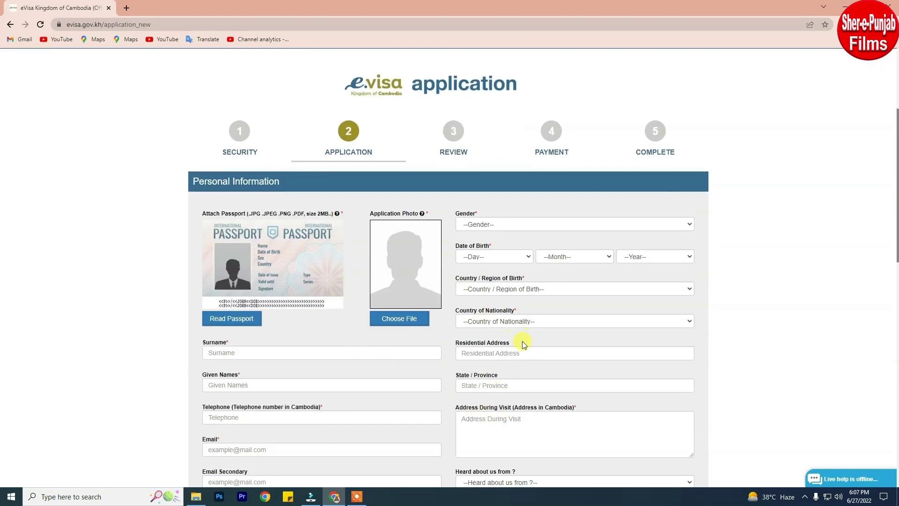
Attach the PASSPORT FIRST & 2nd PAGE copy scan via Read Passport and close the 'passport can not read' notice.
scroll(459, 399, down, 2)
scroll(418, 370, up, 2)
mouse_move(221, 323)
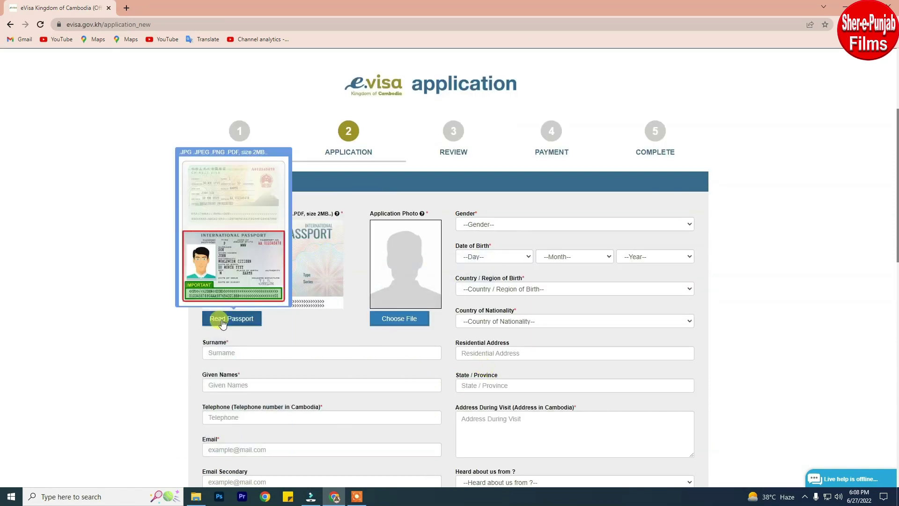
click(222, 323)
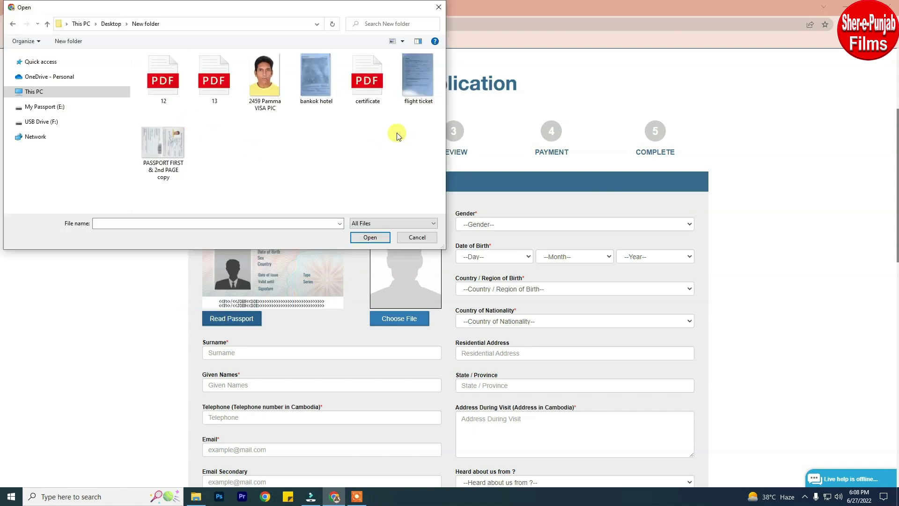
click(173, 140)
click(372, 238)
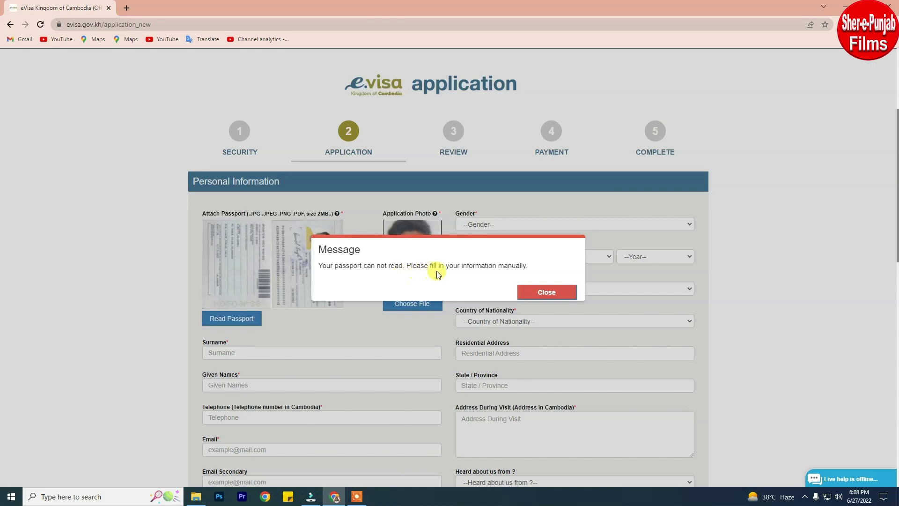
click(545, 293)
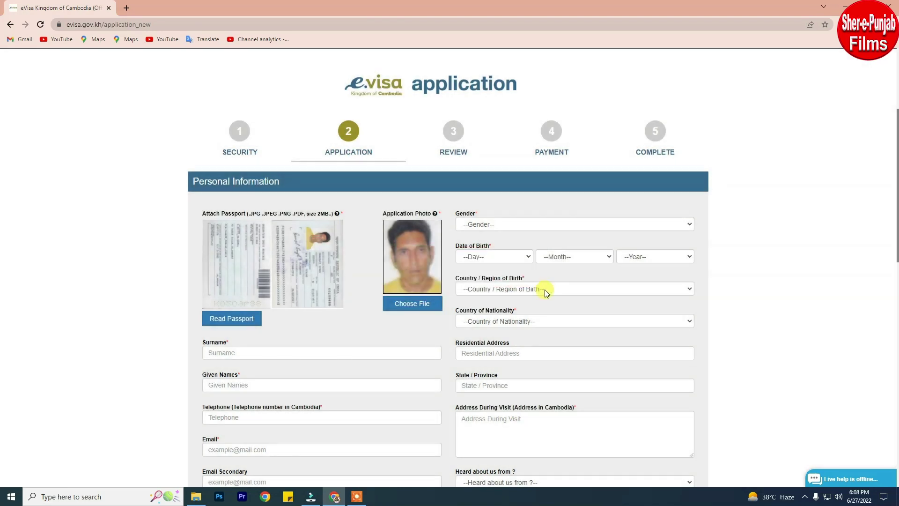
Upload the applicant's visa photo file, enlarge the crop box to head and shoulders, and save it.
mouse_move(412, 304)
click(417, 308)
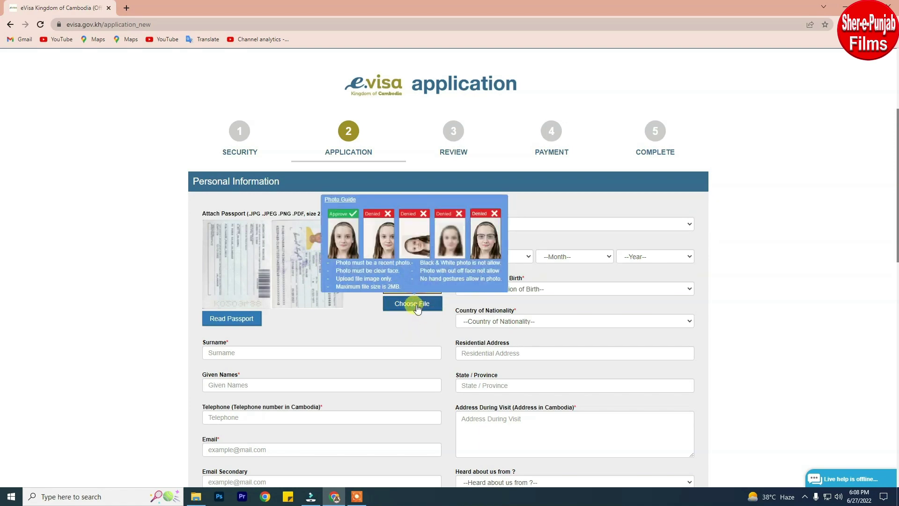
click(418, 308)
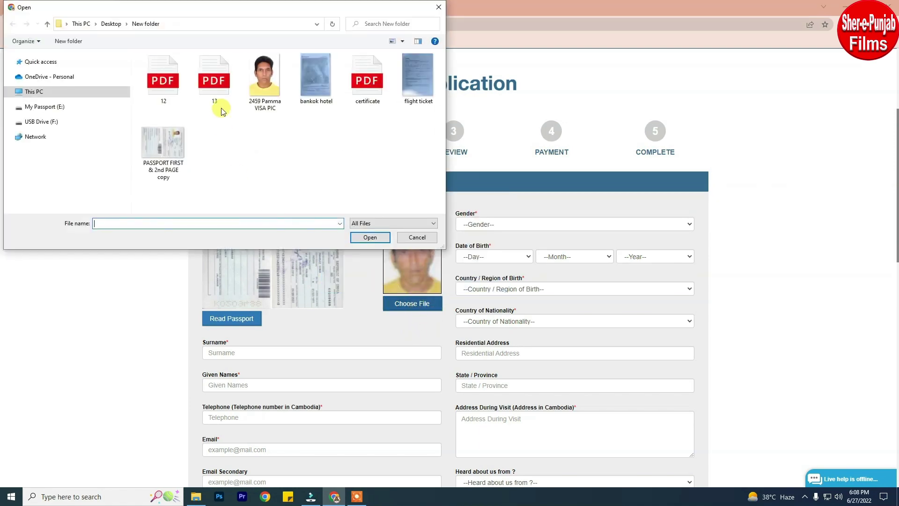
click(274, 88)
click(370, 237)
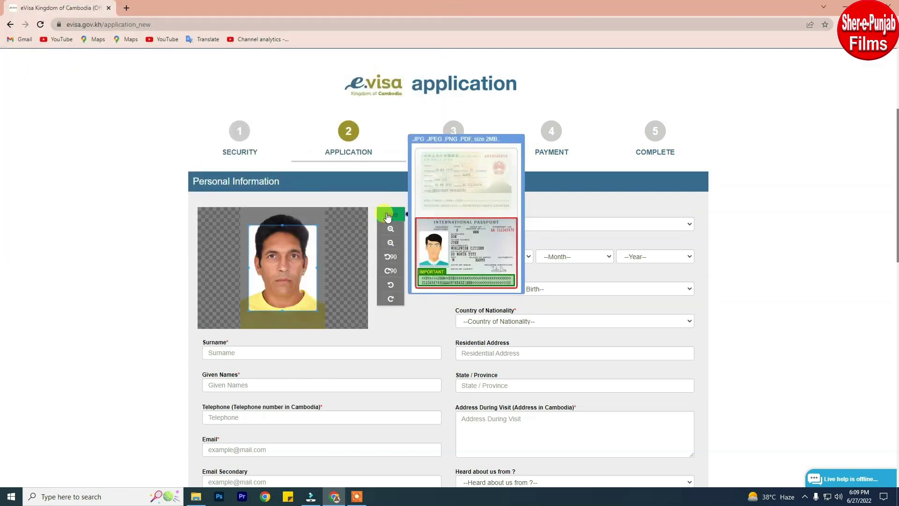
drag(316, 224, 324, 208)
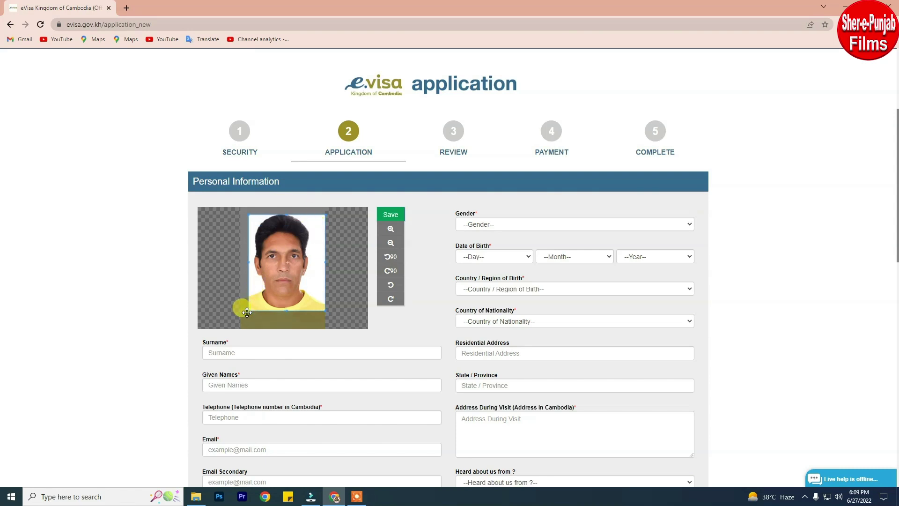
drag(246, 309, 240, 322)
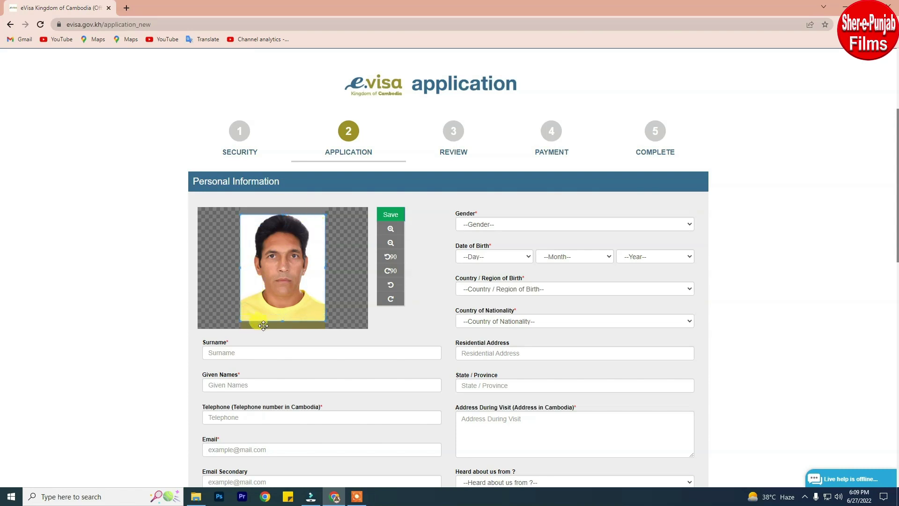
click(387, 216)
click(500, 224)
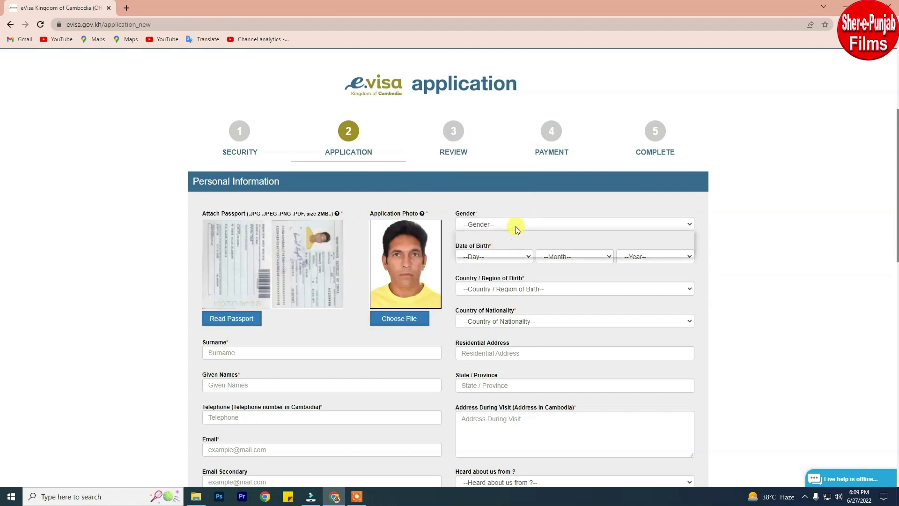
click(487, 241)
click(506, 257)
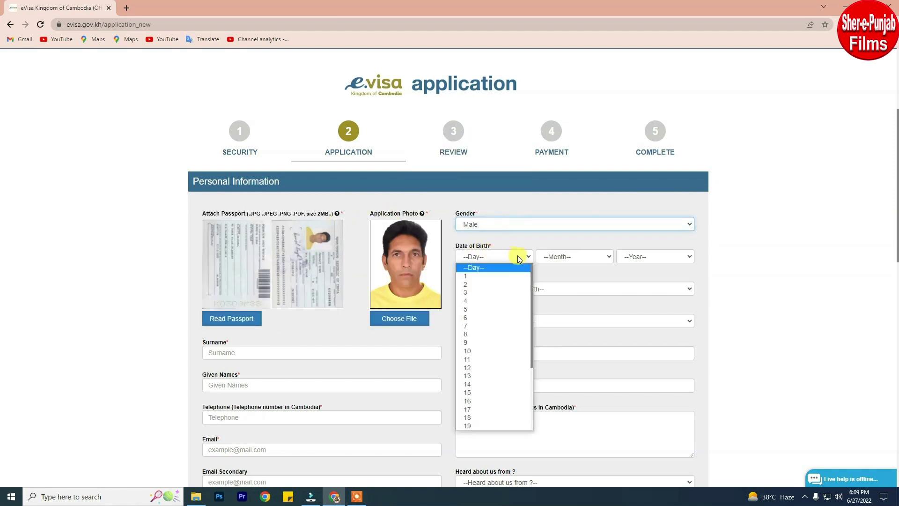
click(482, 274)
click(571, 265)
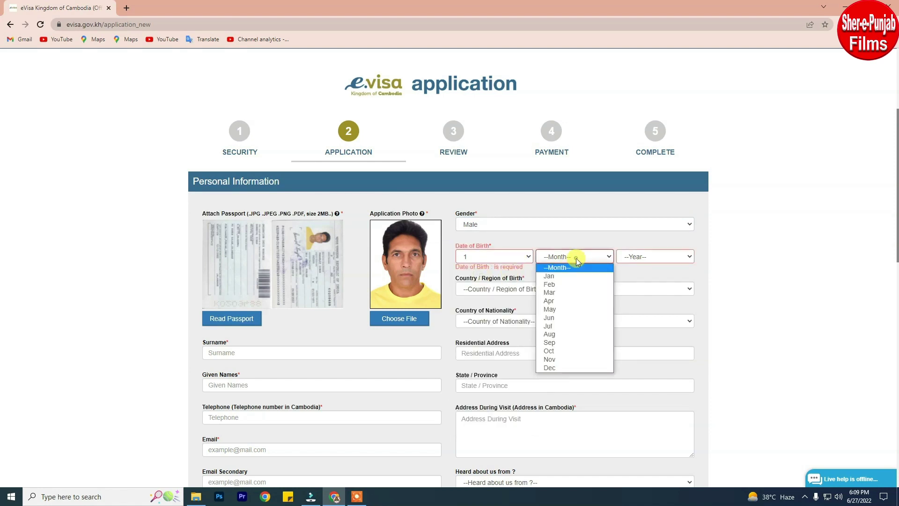
click(546, 290)
click(635, 257)
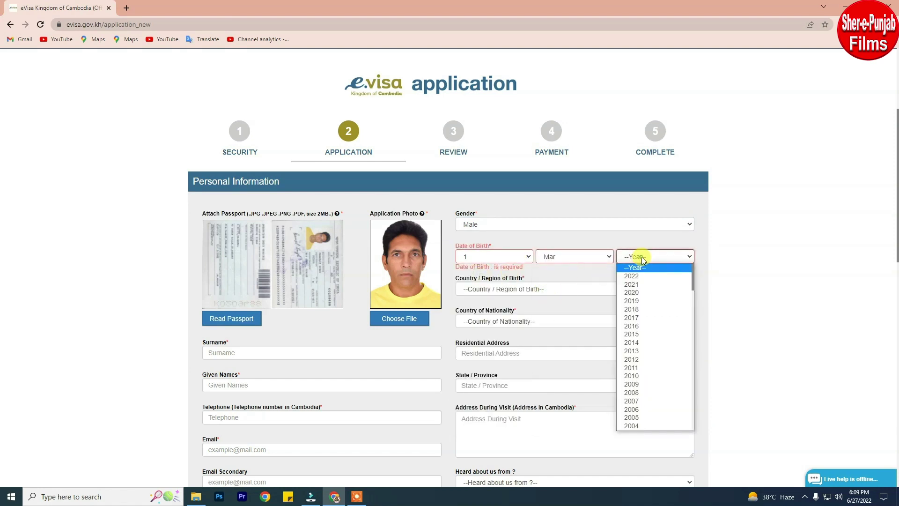
scroll(656, 361, down, 15)
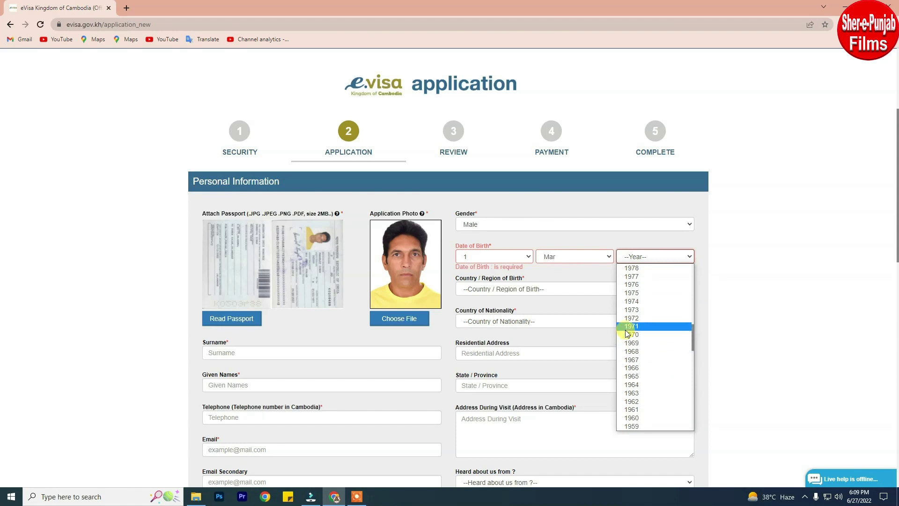
click(626, 326)
Set both Country of Birth and Country of Nationality to India.
click(536, 286)
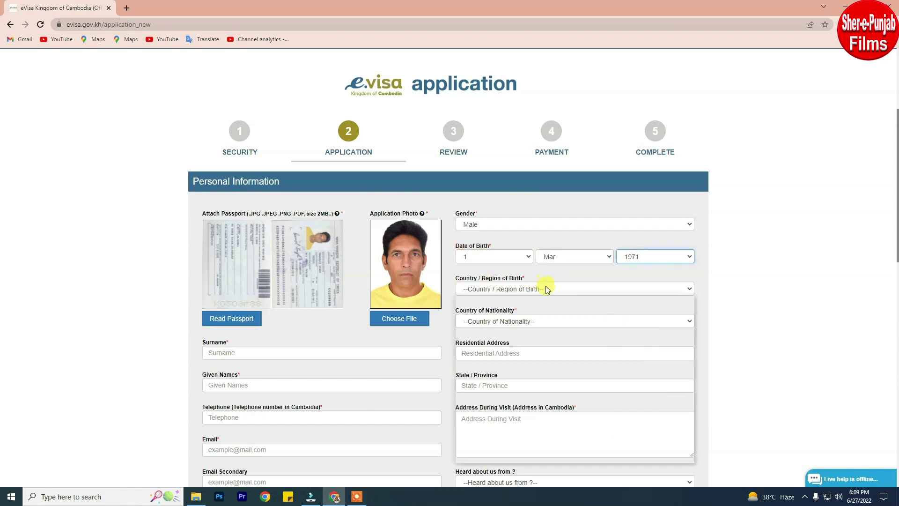
scroll(542, 337, down, 5)
scroll(543, 337, down, 10)
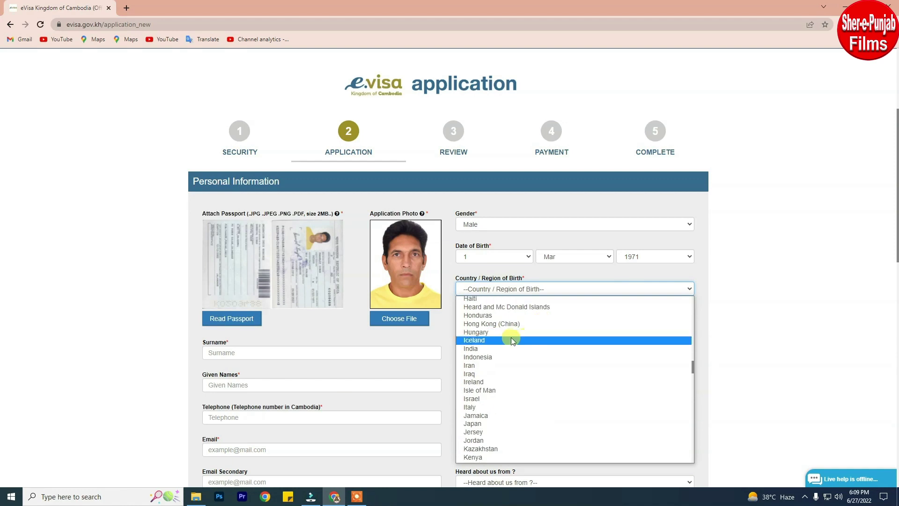
click(483, 349)
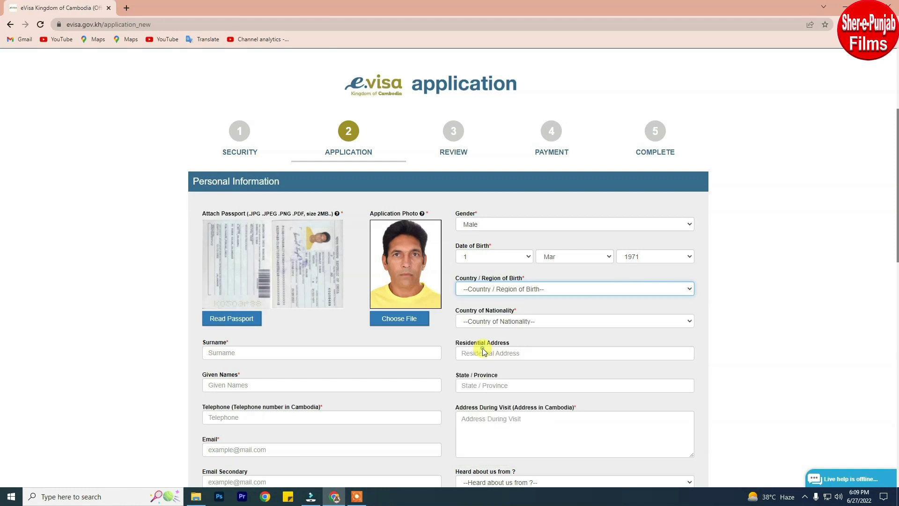
click(561, 324)
key(k)
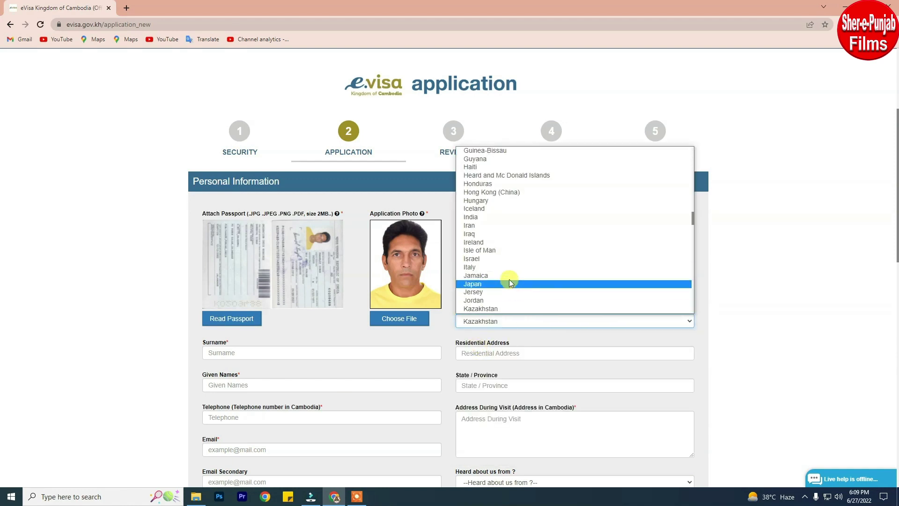
click(476, 218)
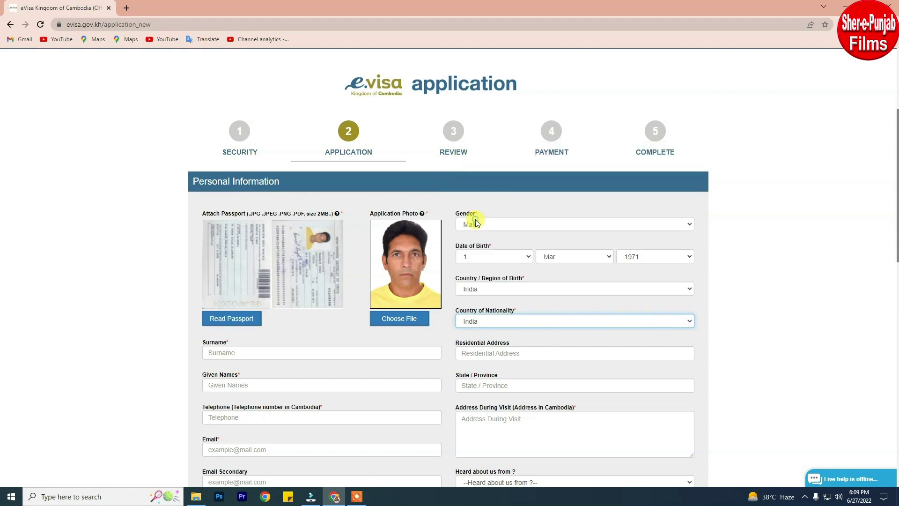
click(515, 354)
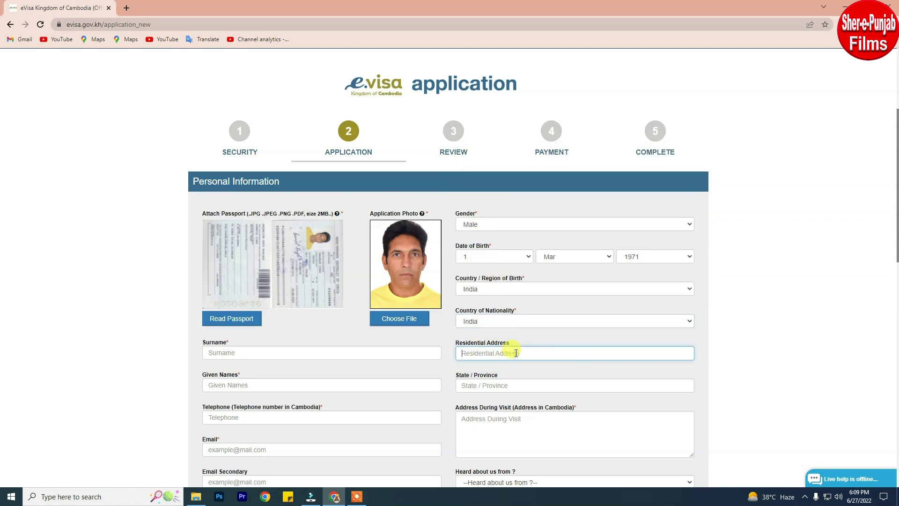
Fill in the surname, given names and the applicant's full e-mail address.
click(352, 352)
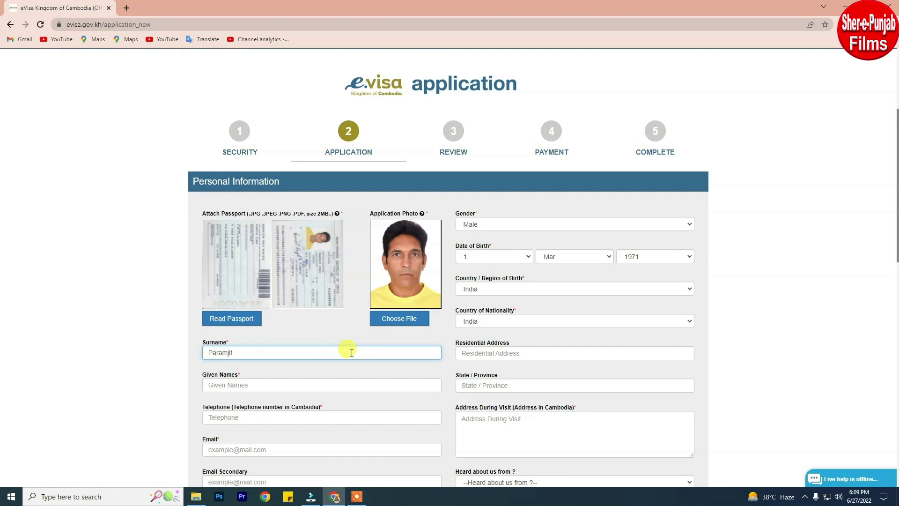
click(276, 387)
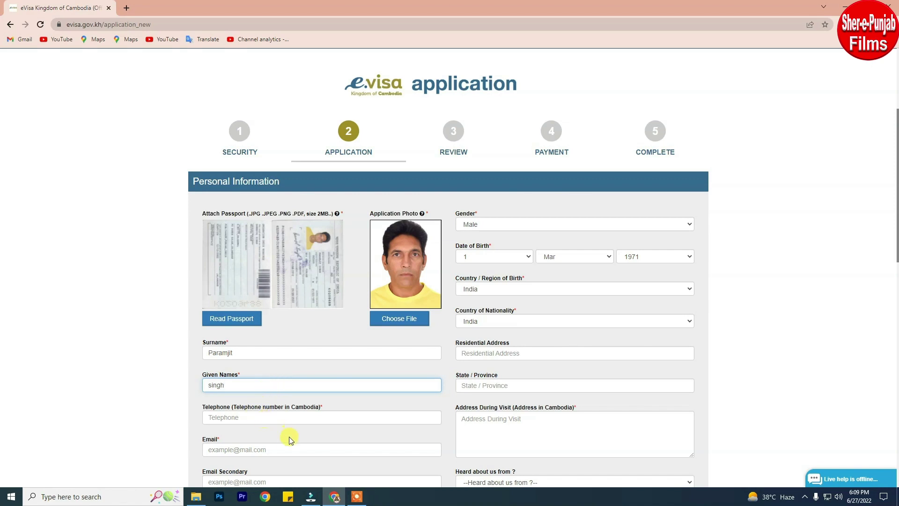
click(278, 448)
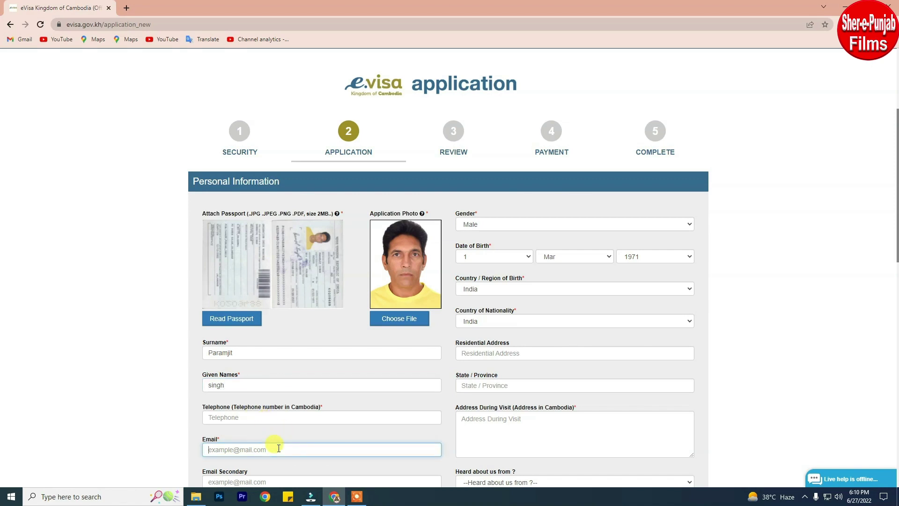
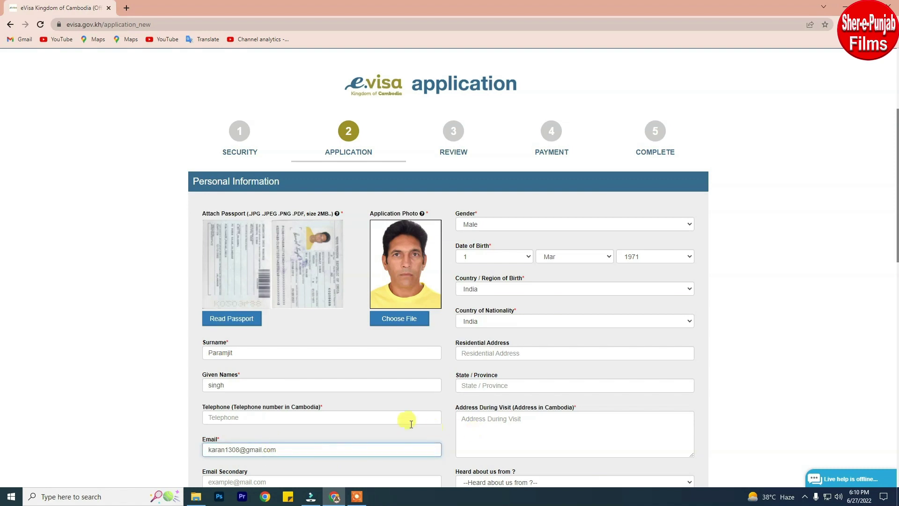
scroll(411, 423, down, 1)
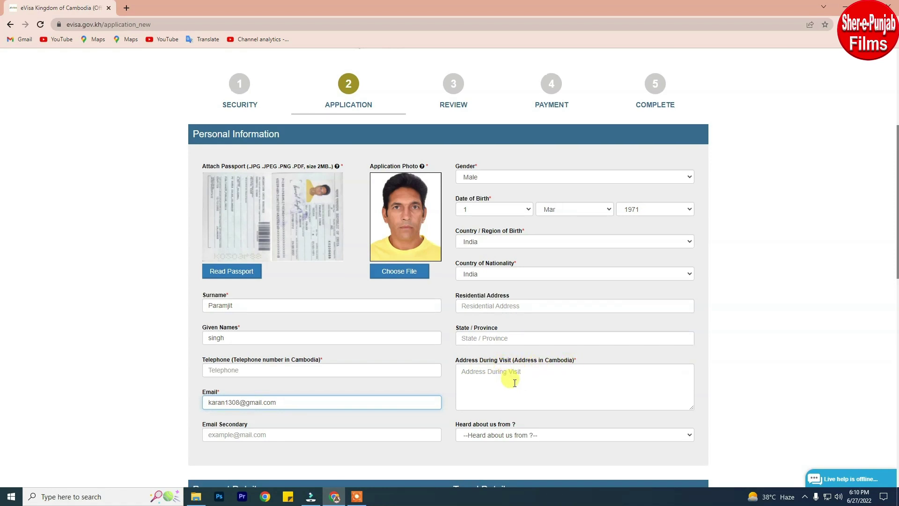
Choose Google in the 'Heard about us from?' dropdown.
scroll(513, 383, down, 1)
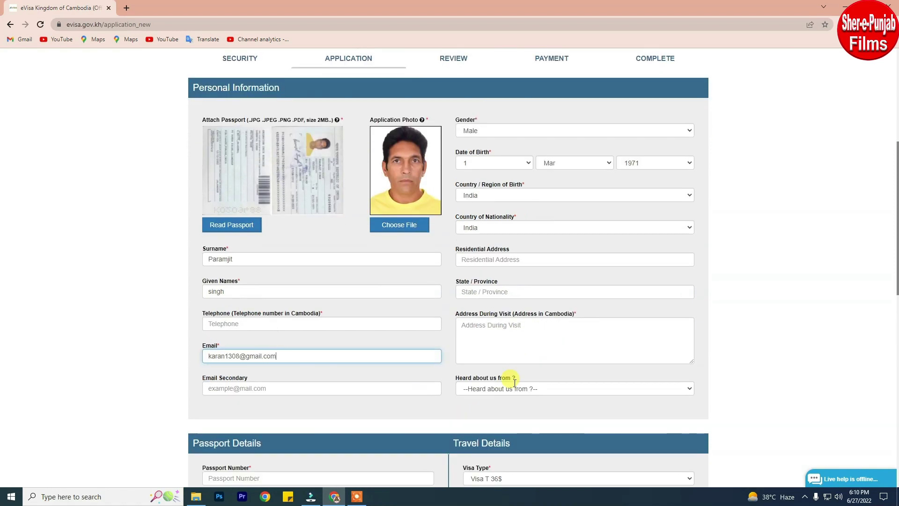
click(609, 388)
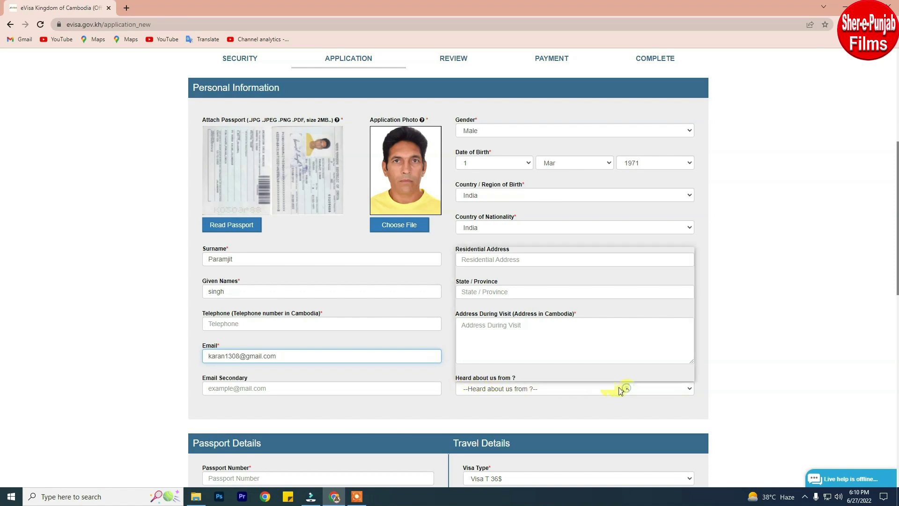
click(682, 388)
click(688, 389)
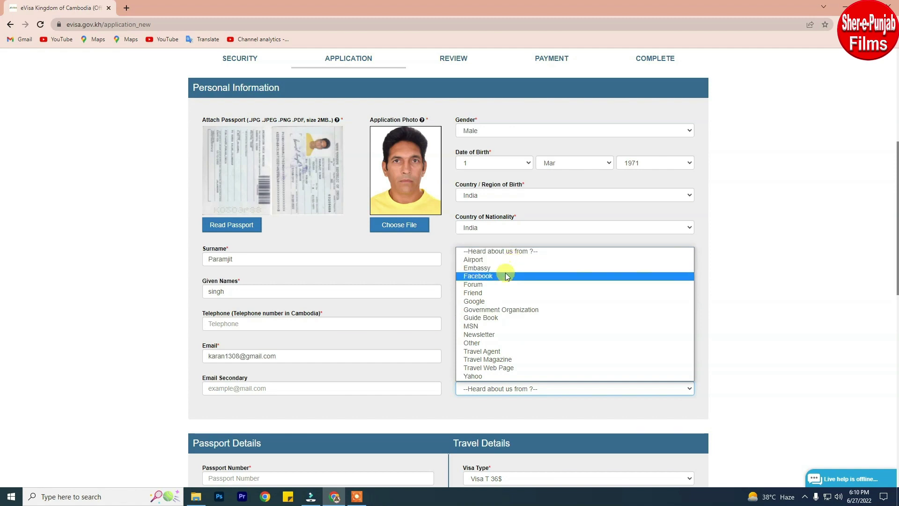
click(504, 300)
scroll(483, 339, down, 4)
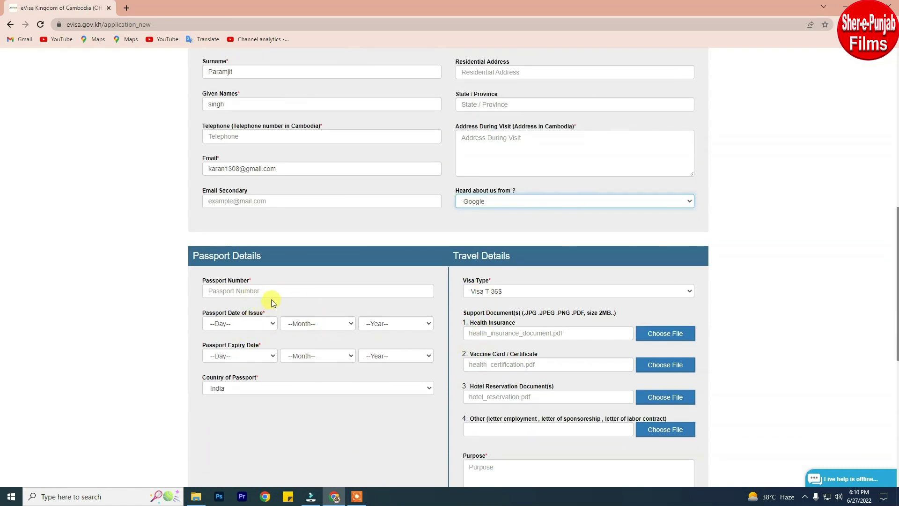
Enter the passport number, removing a mistyped last digit.
click(282, 293)
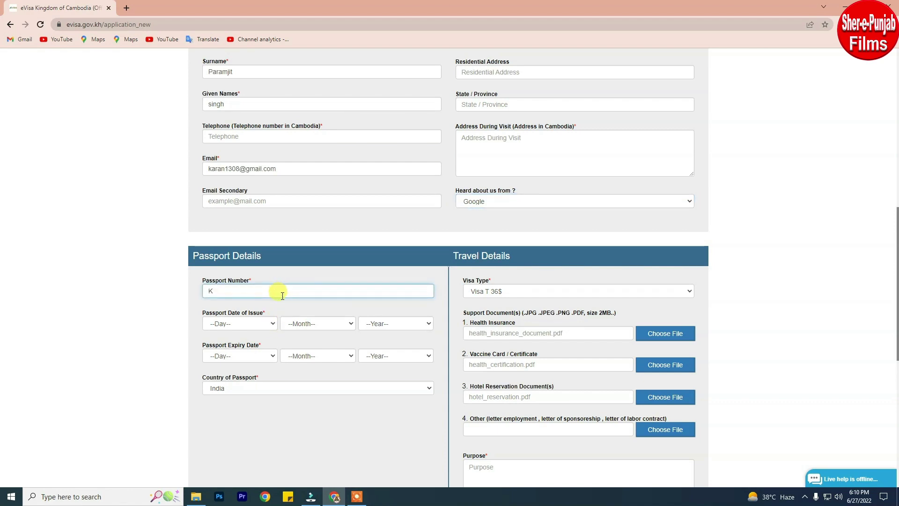
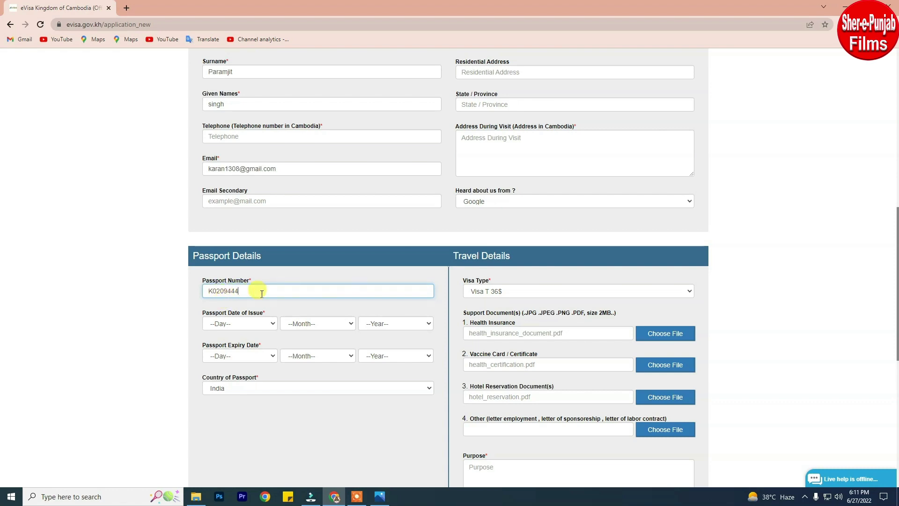
Set the passport Date of Issue to 18 Aug 2013.
click(269, 325)
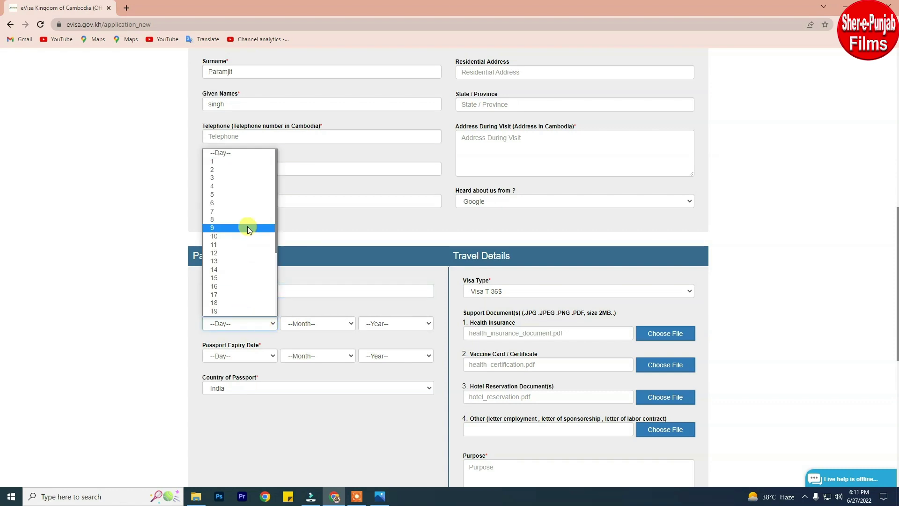
click(234, 302)
click(302, 325)
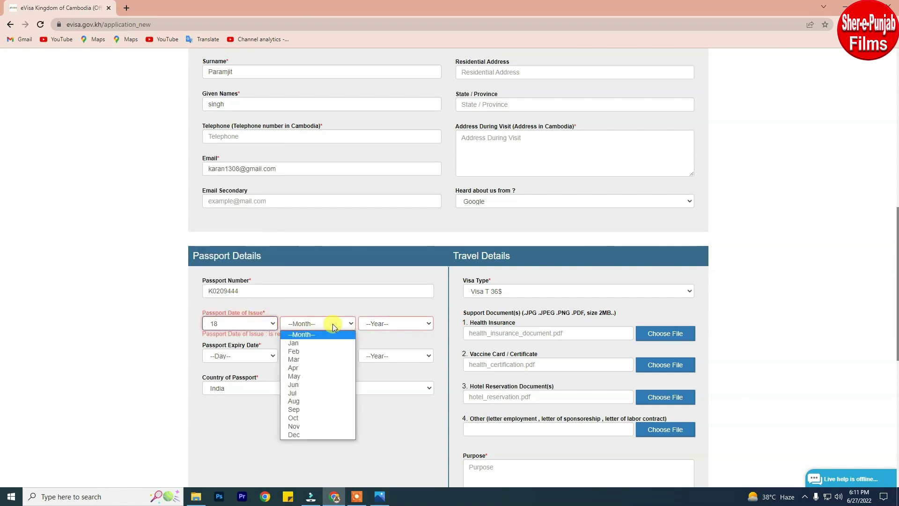
click(311, 403)
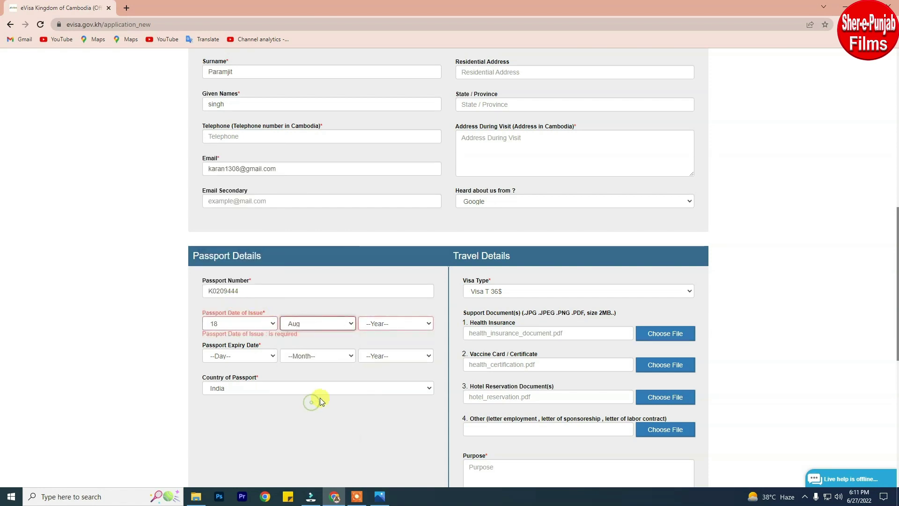
click(424, 324)
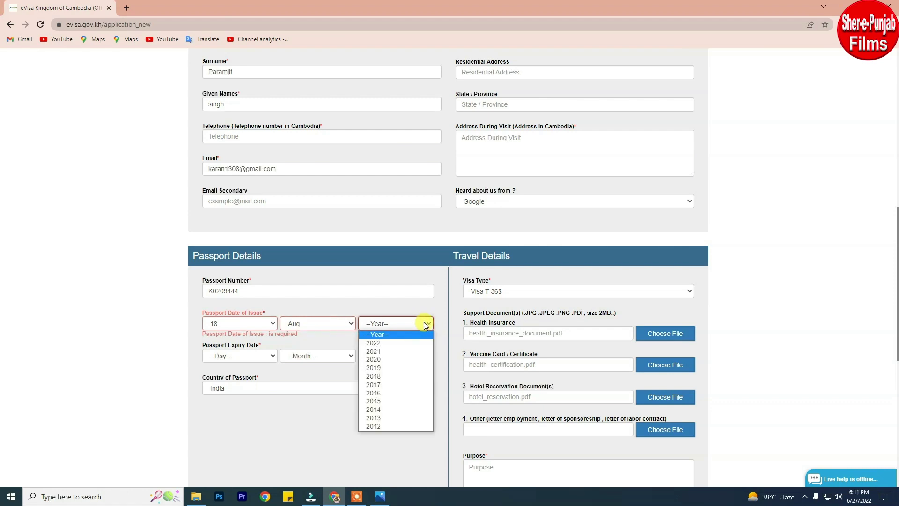
click(386, 417)
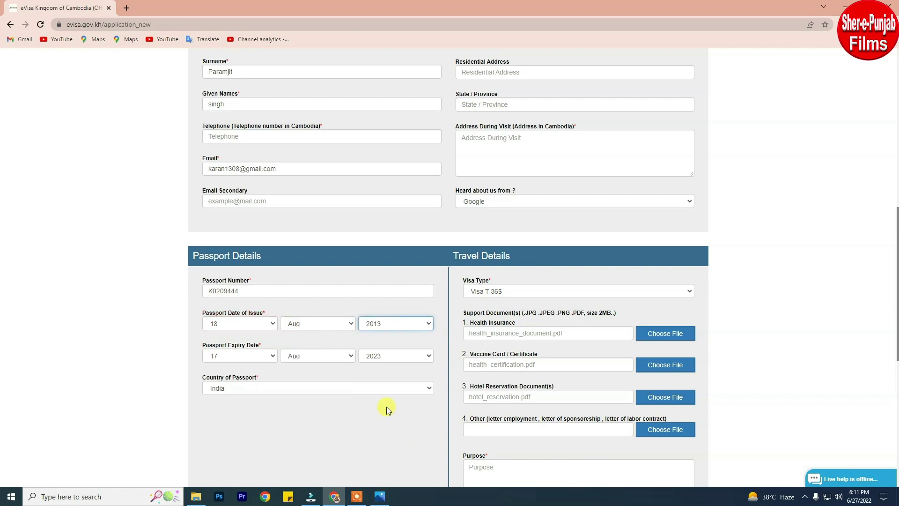
Keep the passport expiry day at 17, leaving the expiry 17 Aug 2023.
click(266, 357)
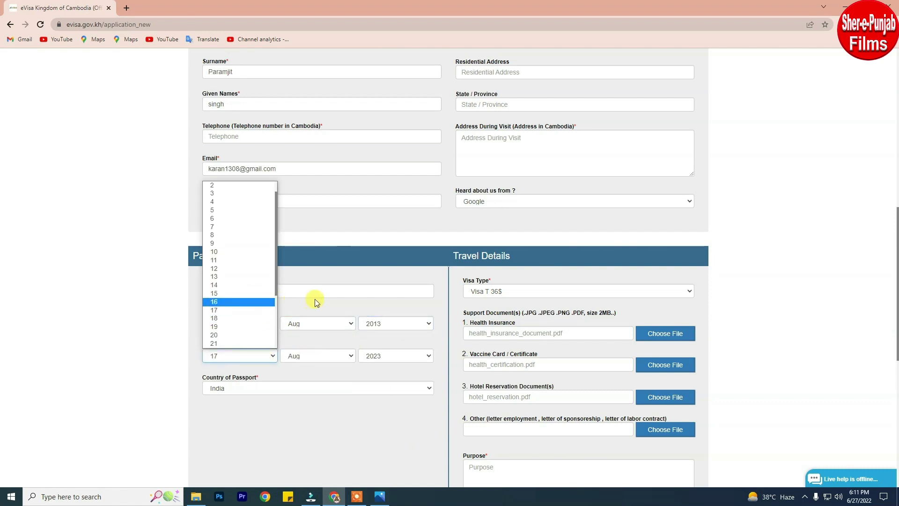
click(315, 302)
click(266, 355)
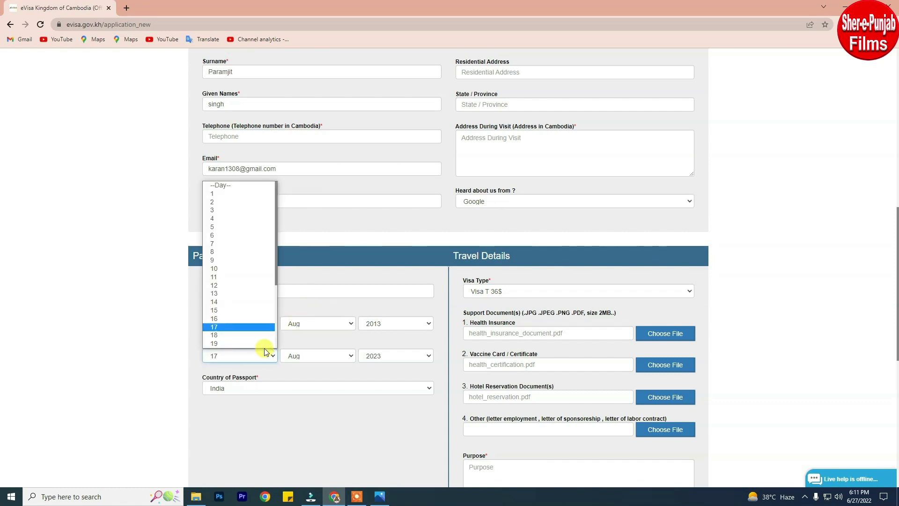
click(233, 330)
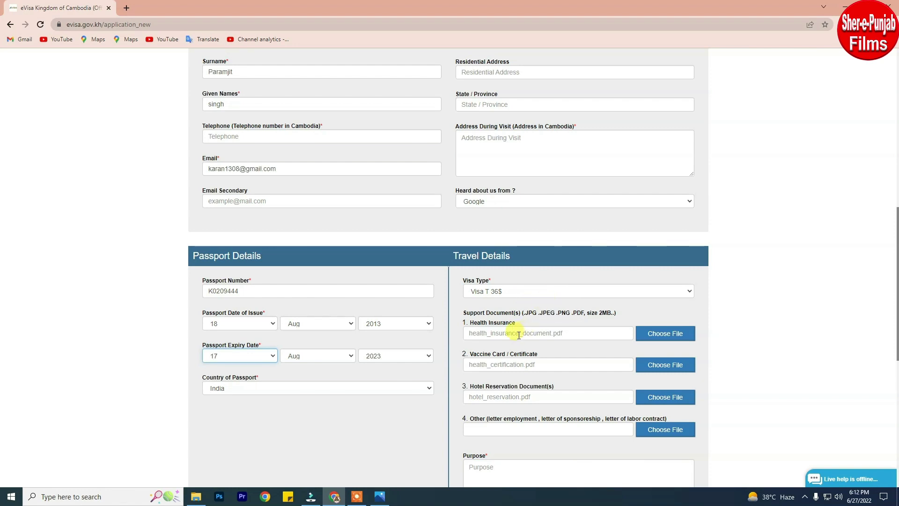
Move past the health insurance and vaccine certificate entries to the travel Purpose field.
click(551, 335)
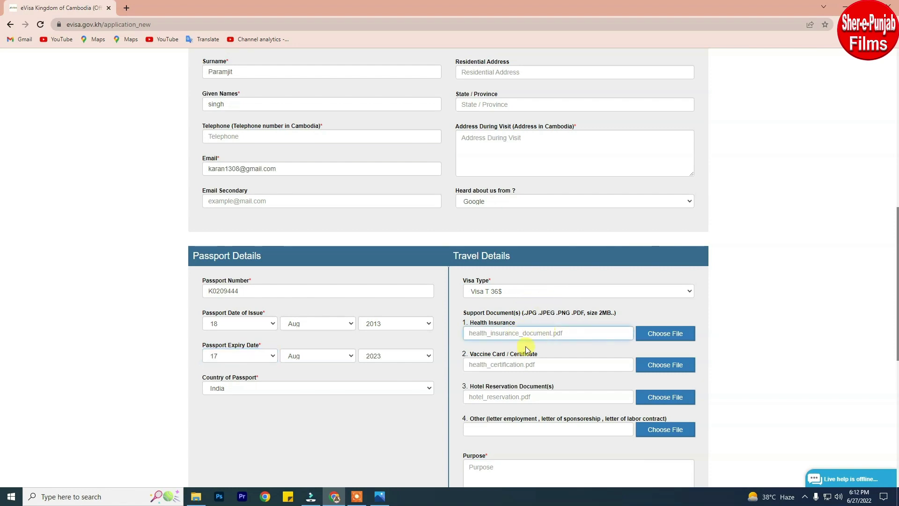
click(487, 364)
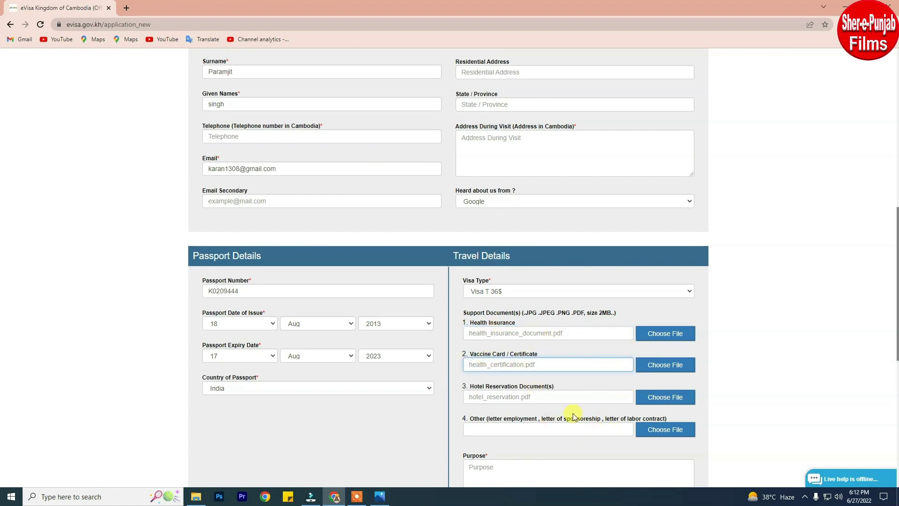
scroll(572, 415, down, 3)
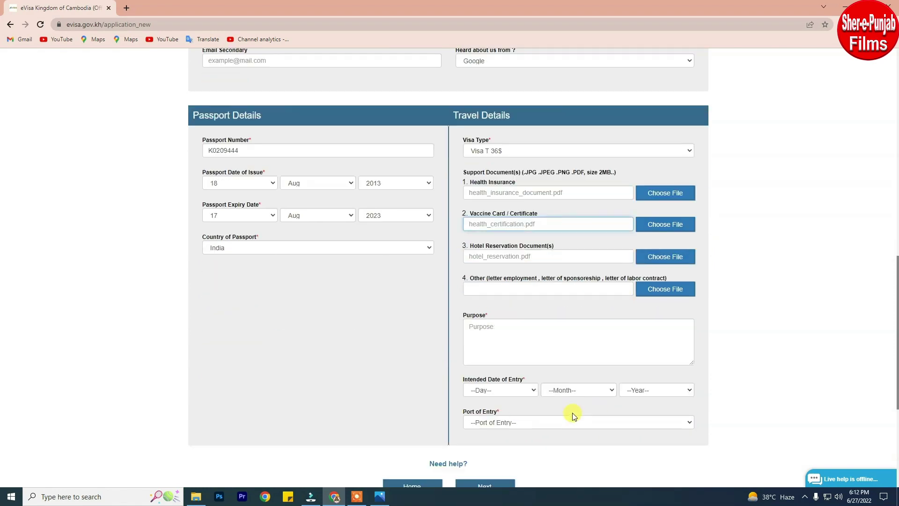
click(496, 326)
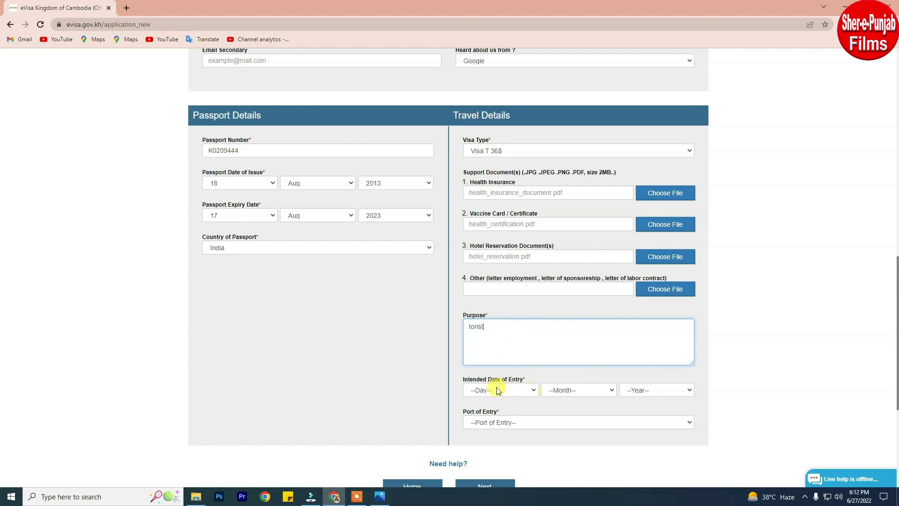
Set the intended entry date to 13 Jul 2022, correcting the month from Aug.
scroll(532, 365, down, 2)
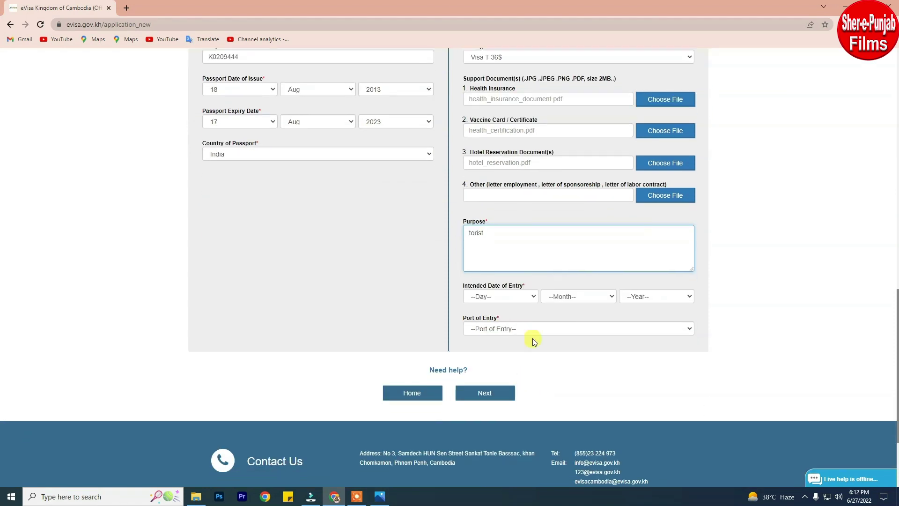
click(530, 297)
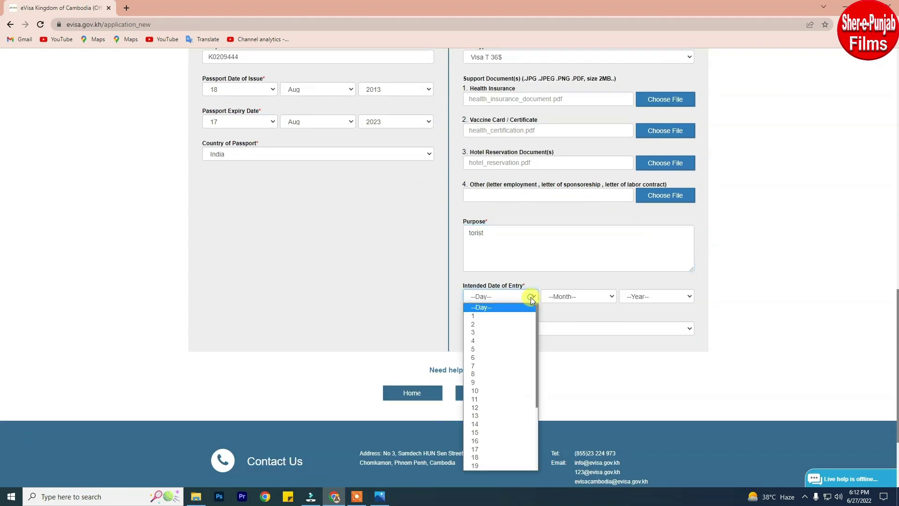
click(484, 416)
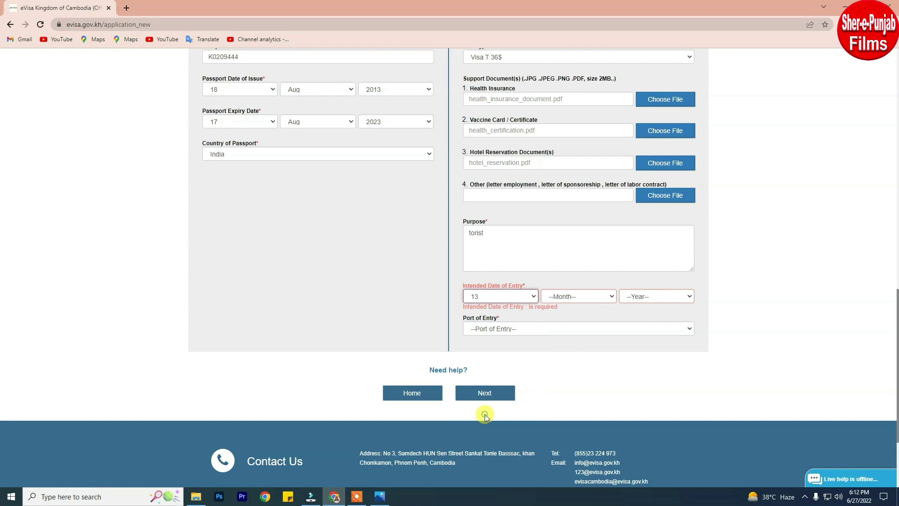
click(610, 296)
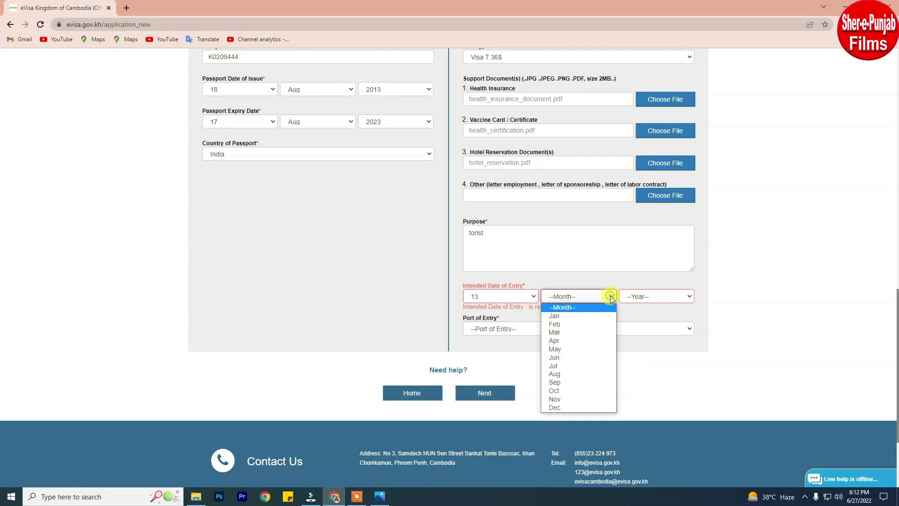
click(562, 373)
click(687, 296)
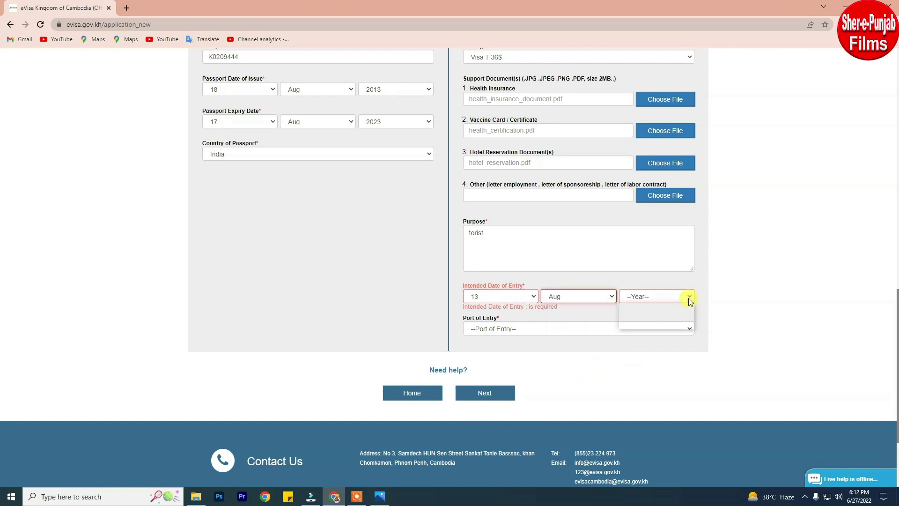
click(635, 316)
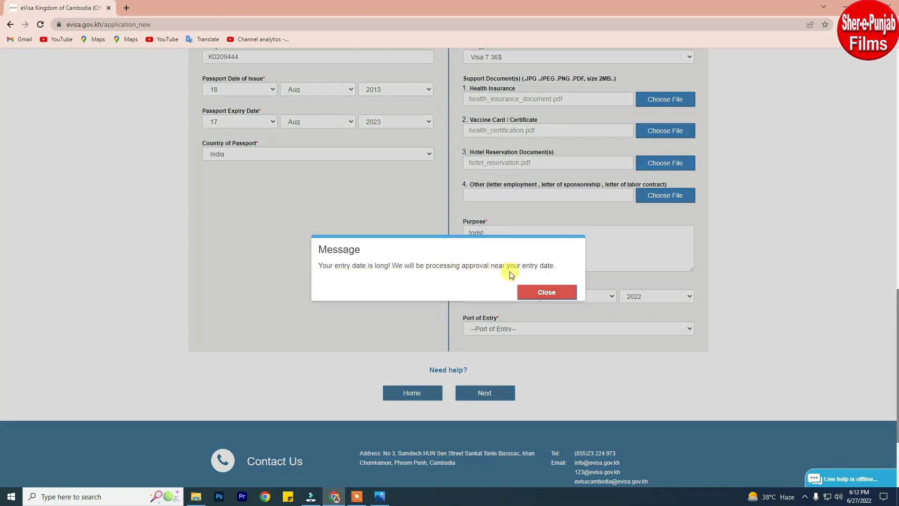
click(549, 290)
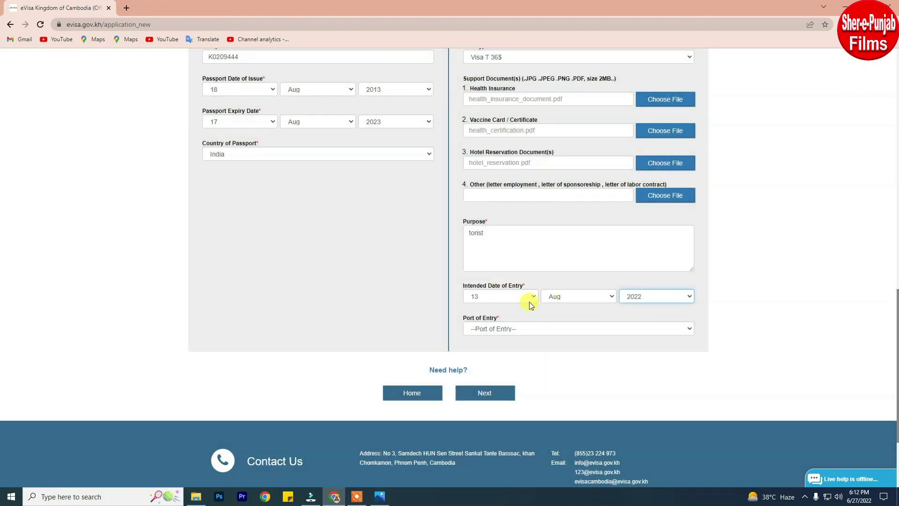
click(607, 297)
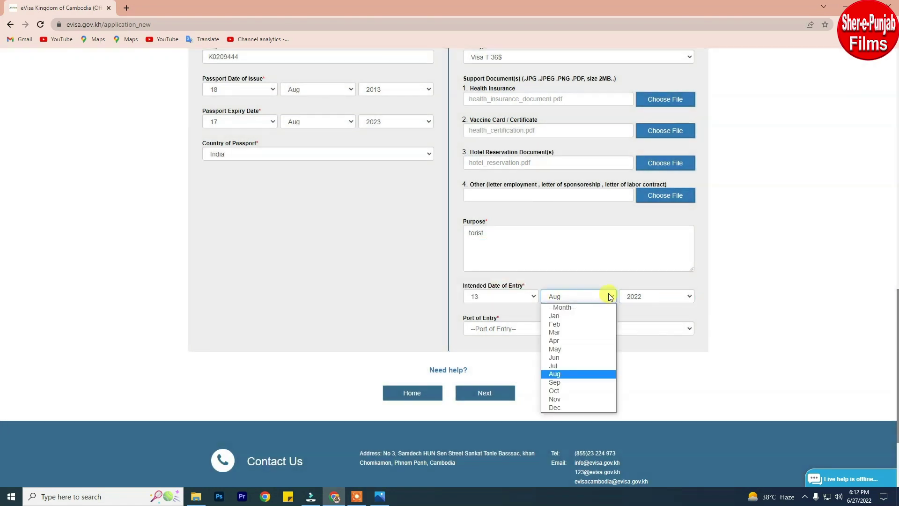
click(567, 366)
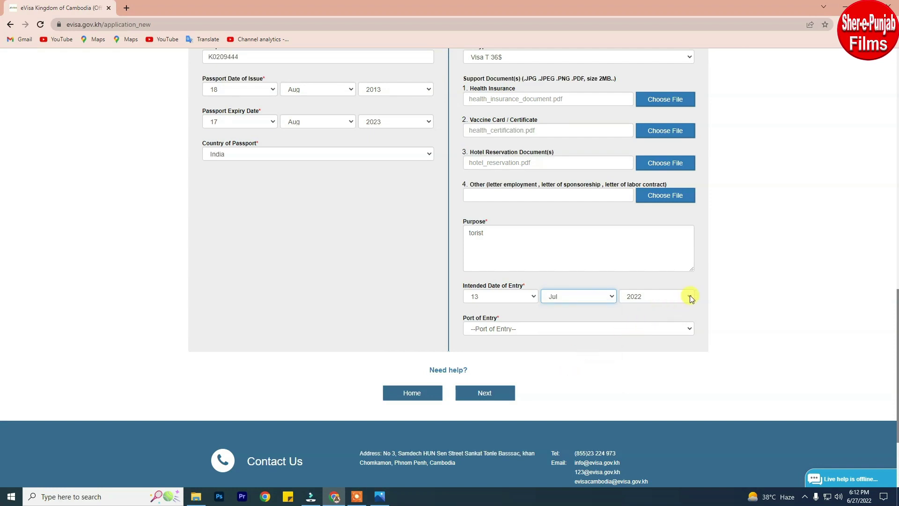
Choose Poi Pet (Banteay Meanchey) as the port of entry.
click(563, 333)
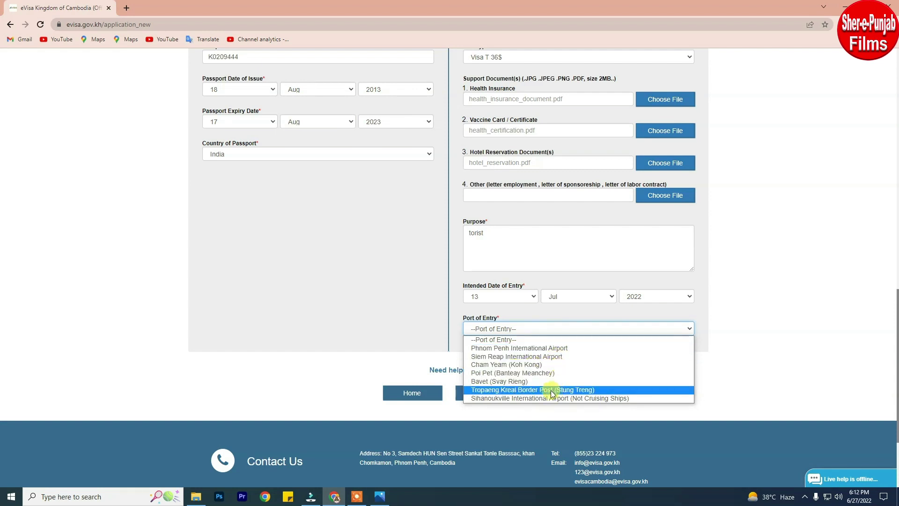
click(512, 372)
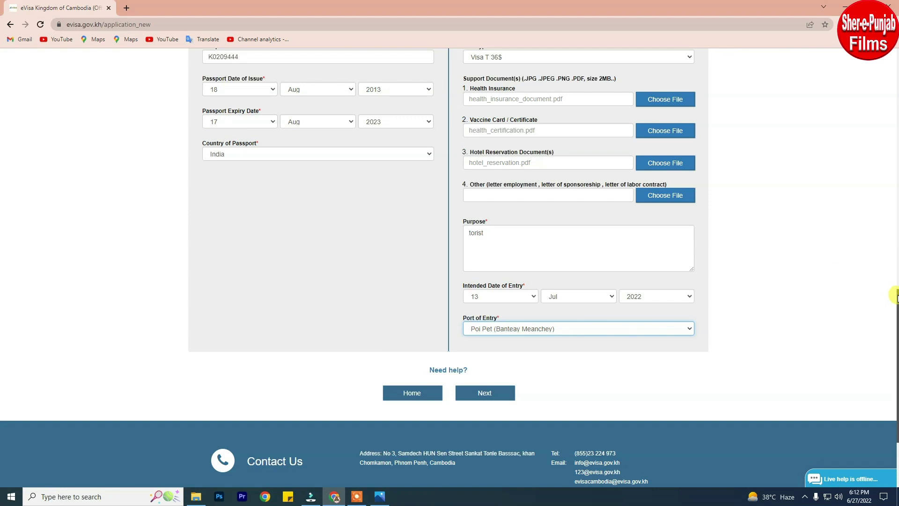
drag(896, 295, 895, 162)
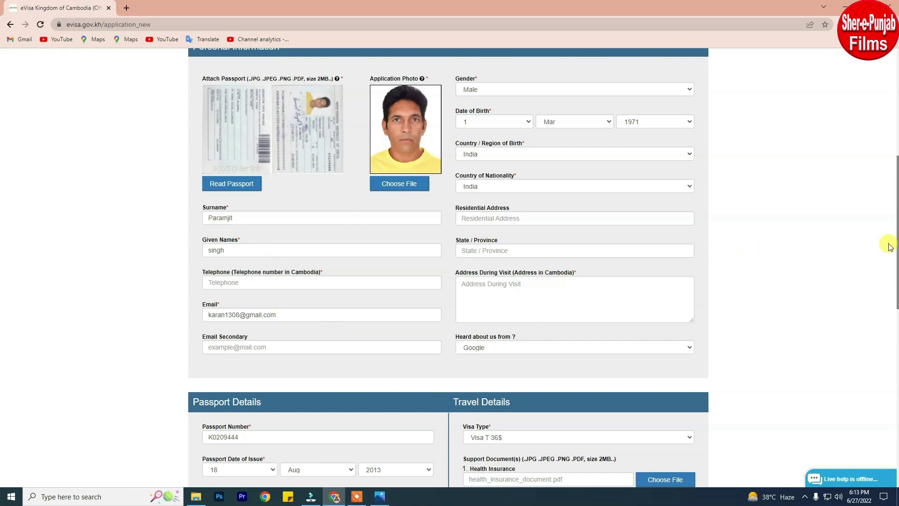
Attempt to continue with Next, revealing errors on Telephone and Address During Visit.
drag(895, 213, 895, 304)
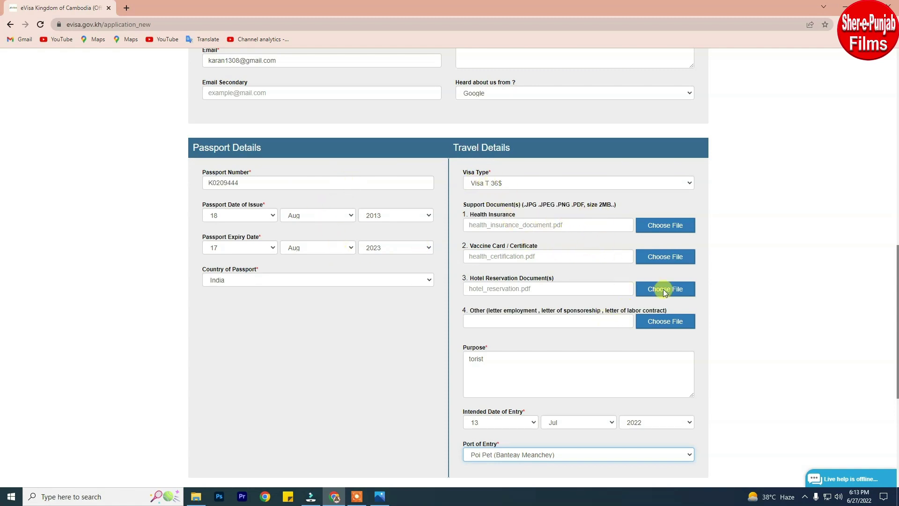
scroll(895, 256, down, 3)
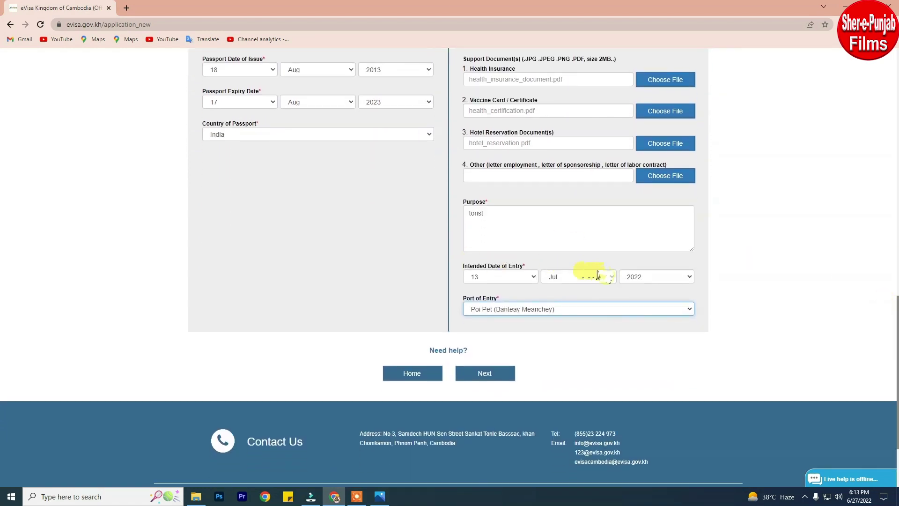
click(482, 374)
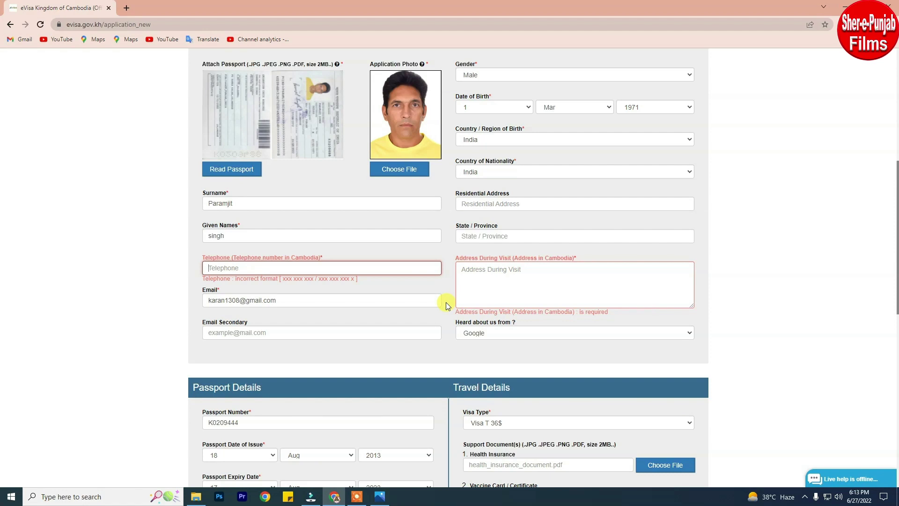
scroll(446, 302, down, 2)
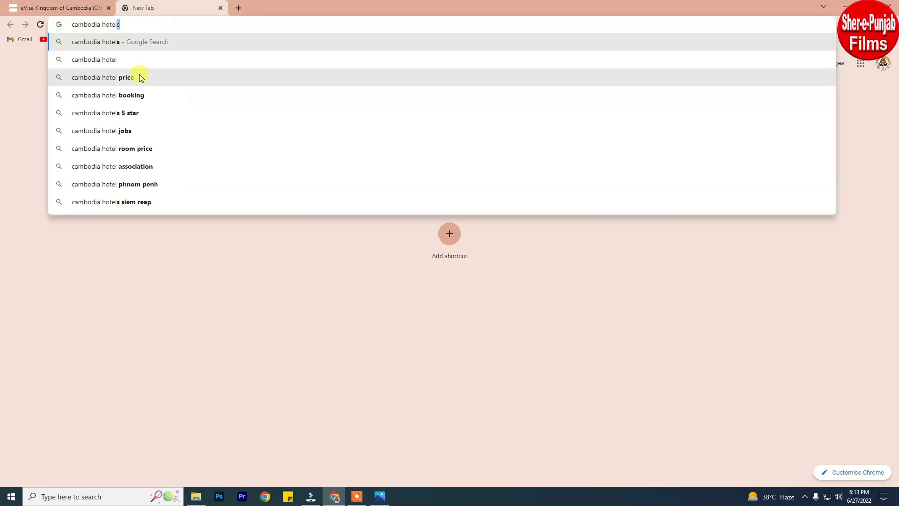
Find Tree Top Eco-Lodge on Booking.com and copy its address, Sangkat Labasiek, Banlung, Cambodia.
click(127, 95)
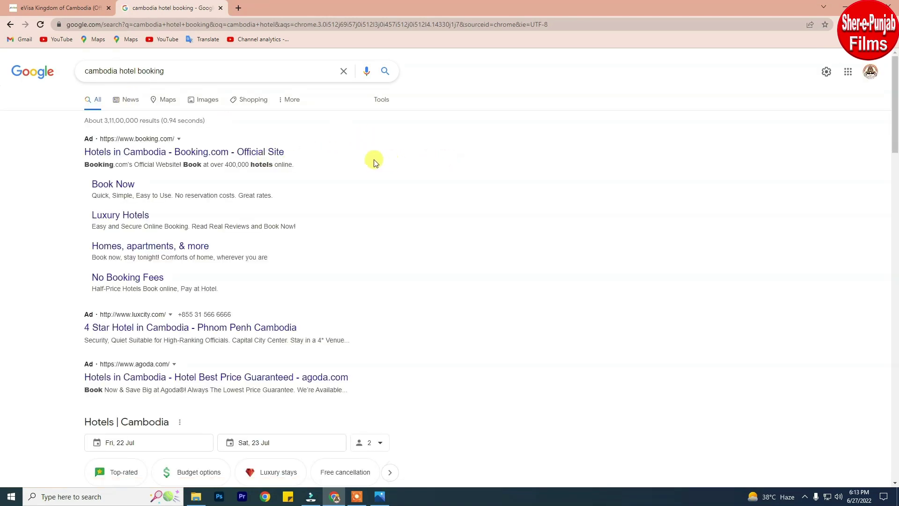
click(214, 154)
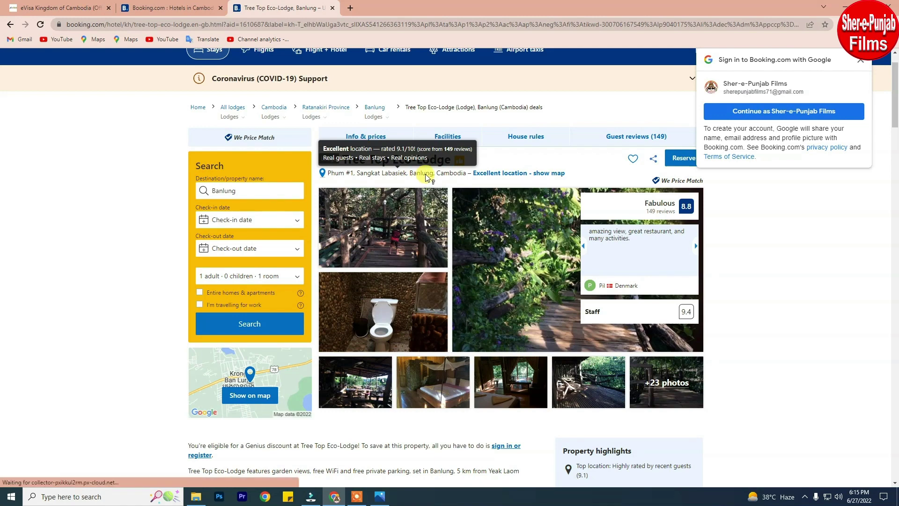
drag(466, 174, 357, 175)
right_click(380, 174)
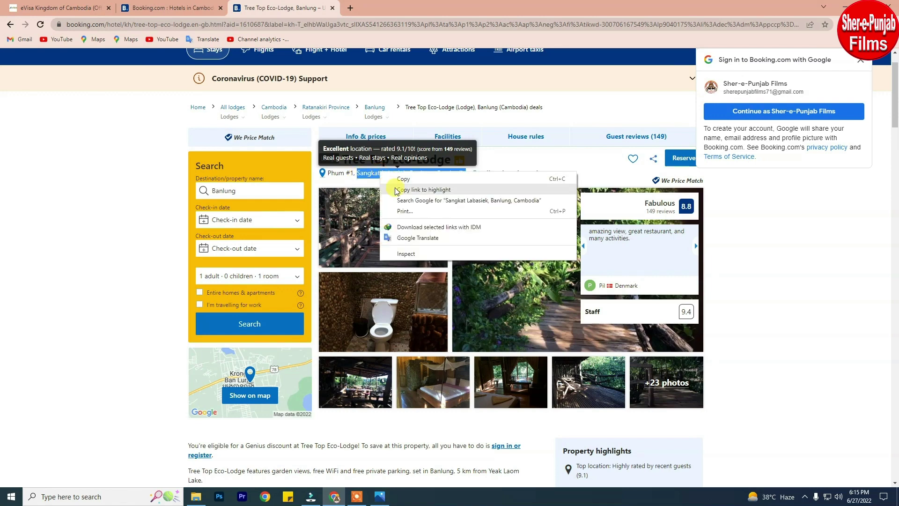
click(403, 179)
key(ctrl+1)
Paste 'Sangkat Labasiek, Banlung, Cambodia' into the Address During Visit field.
click(487, 191)
right_click(488, 192)
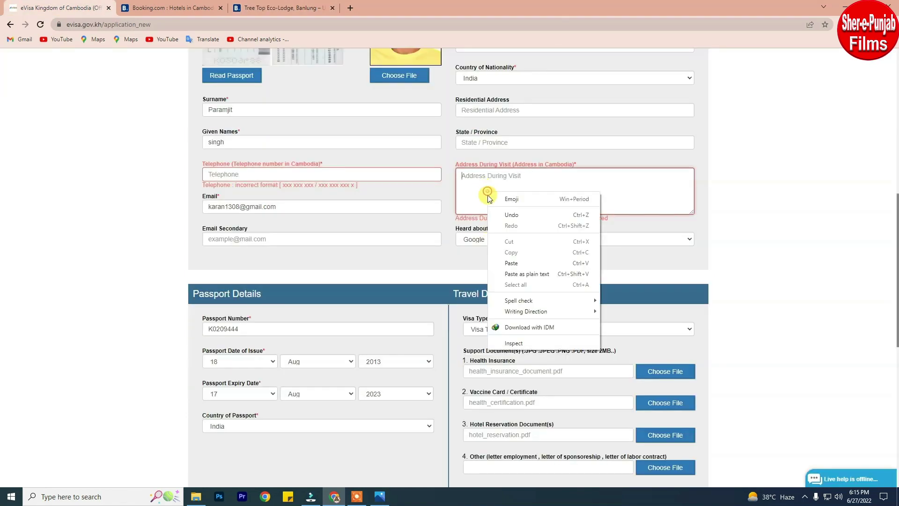
click(524, 263)
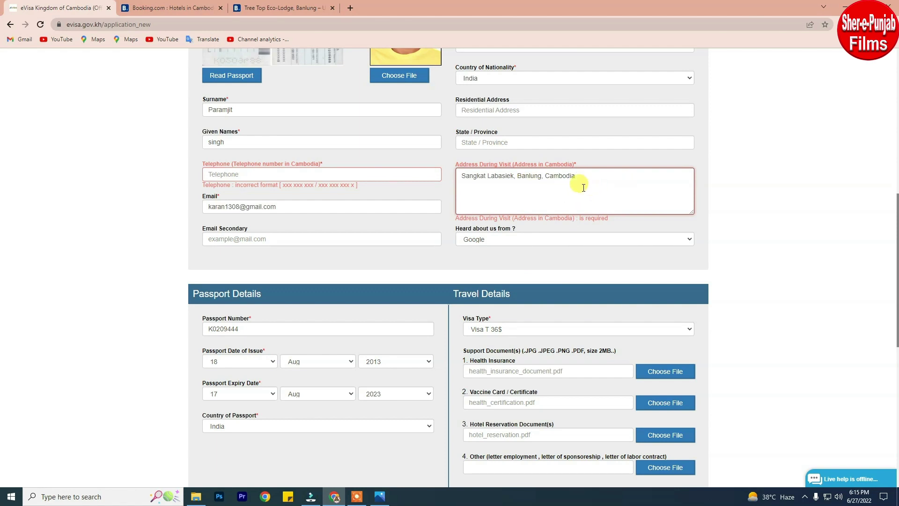
Enter a Cambodian telephone number in xxx xxx xxx x format.
click(354, 175)
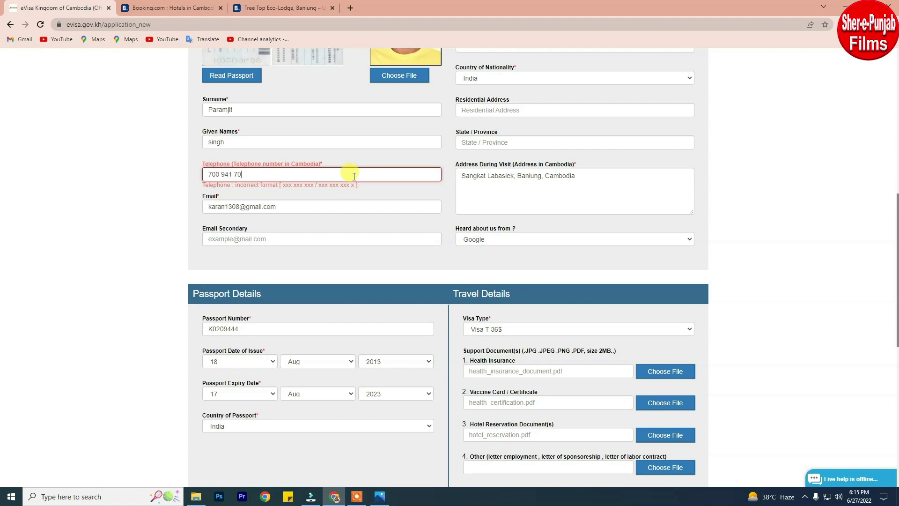
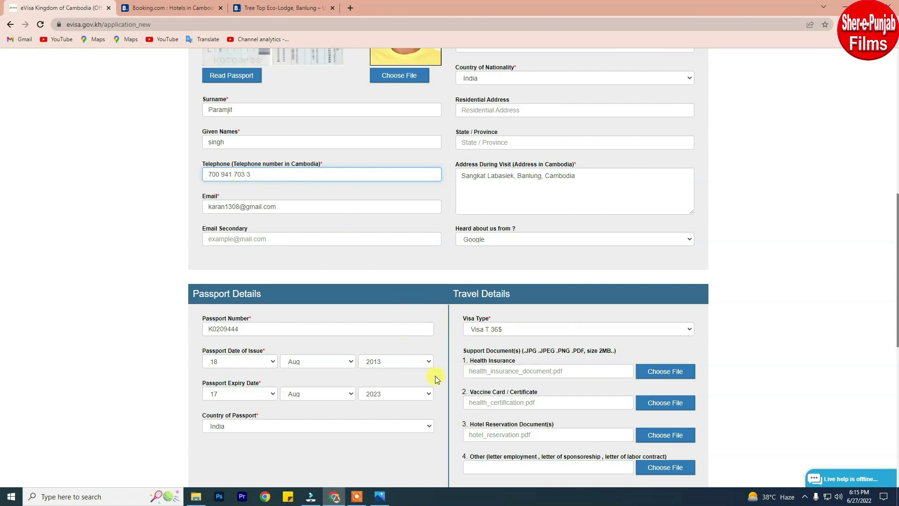
scroll(435, 377, down, 6)
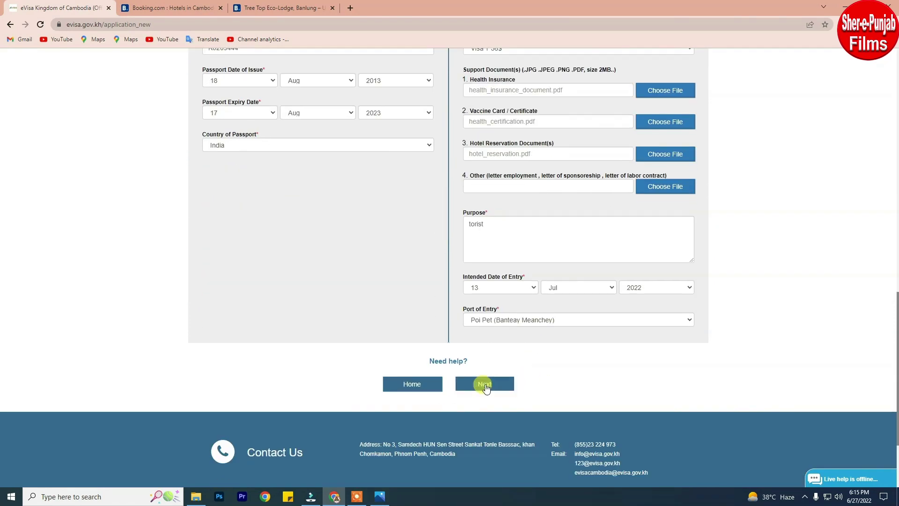
Go to the Review page and scroll through the application details.
click(485, 384)
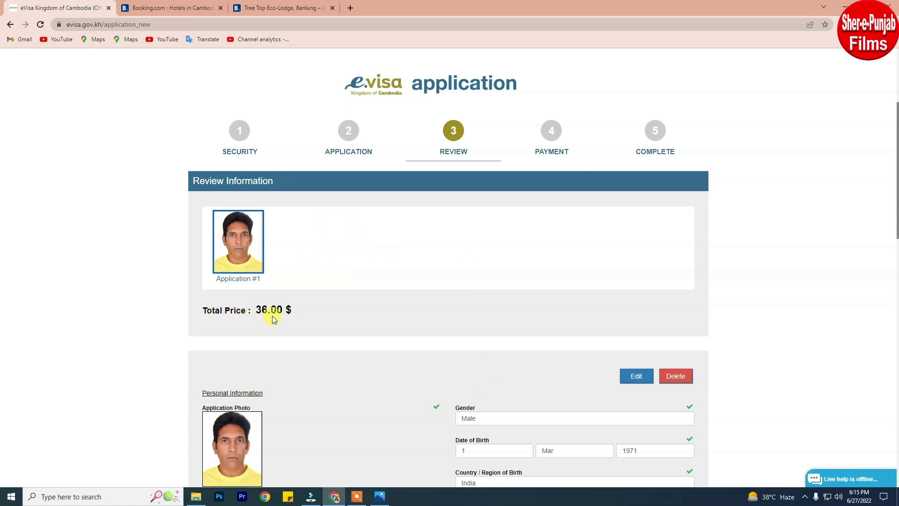
scroll(832, 289, down, 5)
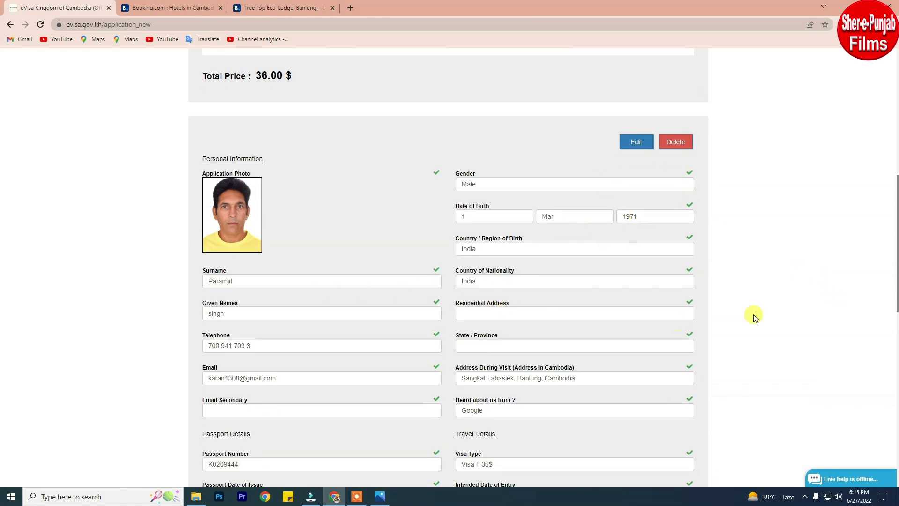
scroll(862, 302, down, 6)
scroll(853, 302, down, 6)
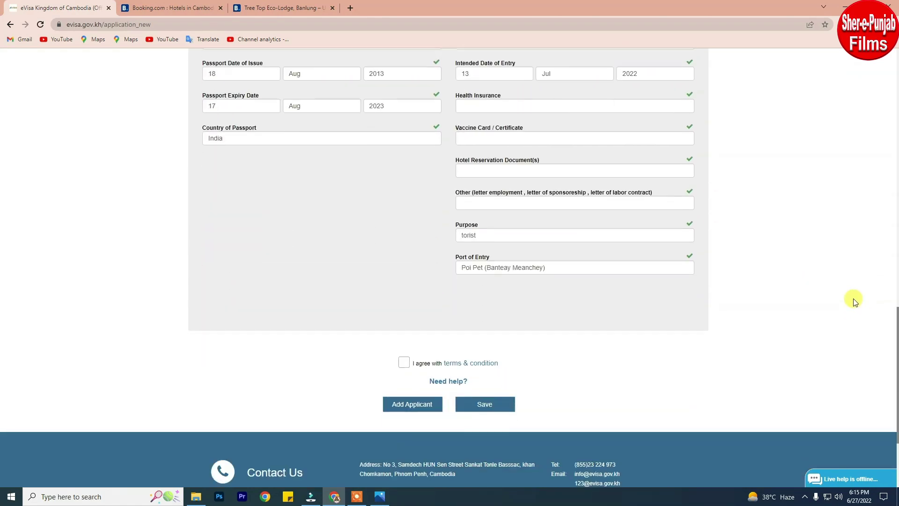
Tick 'I agree with terms & condition' and save the application.
click(403, 227)
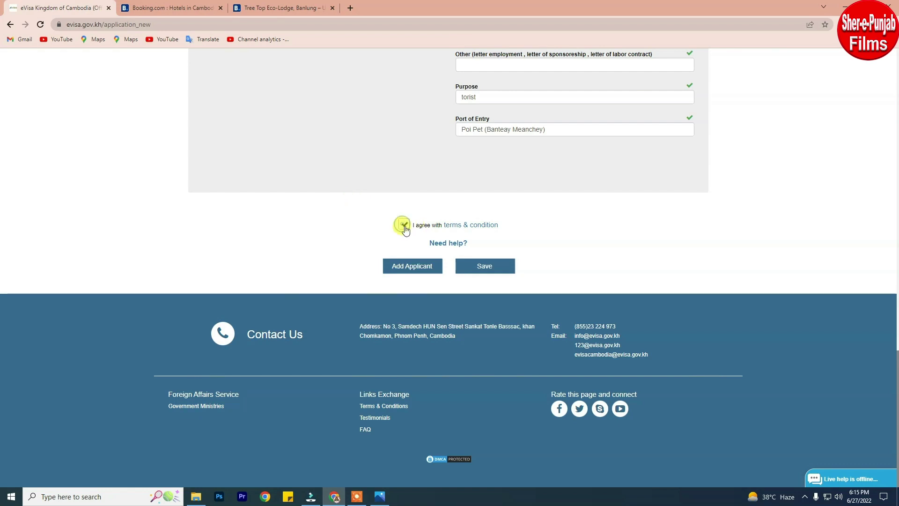
click(481, 266)
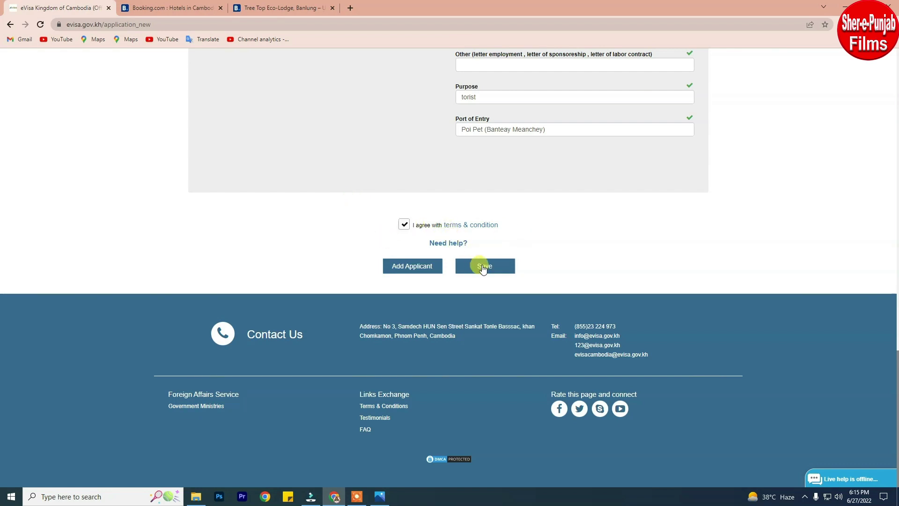
click(498, 267)
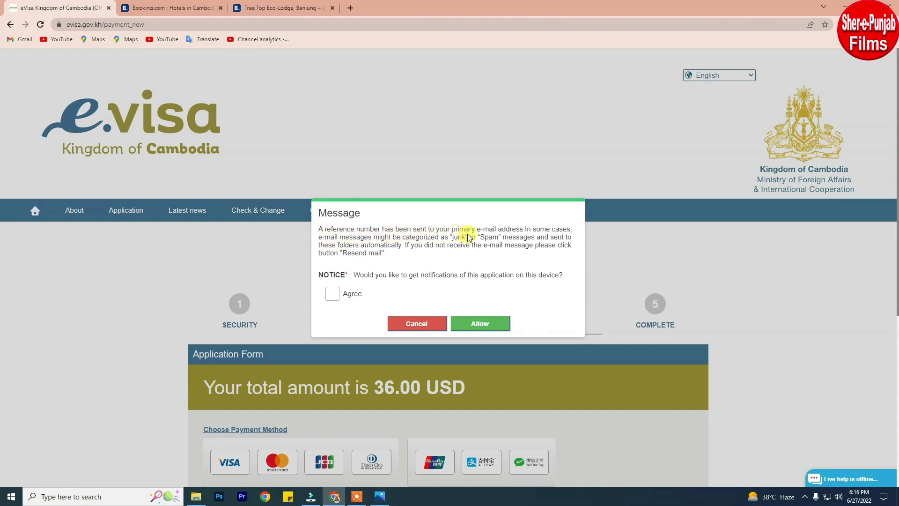
Agree to and allow application notifications, then dismiss Chrome's notification prompt.
scroll(534, 229, down, 1)
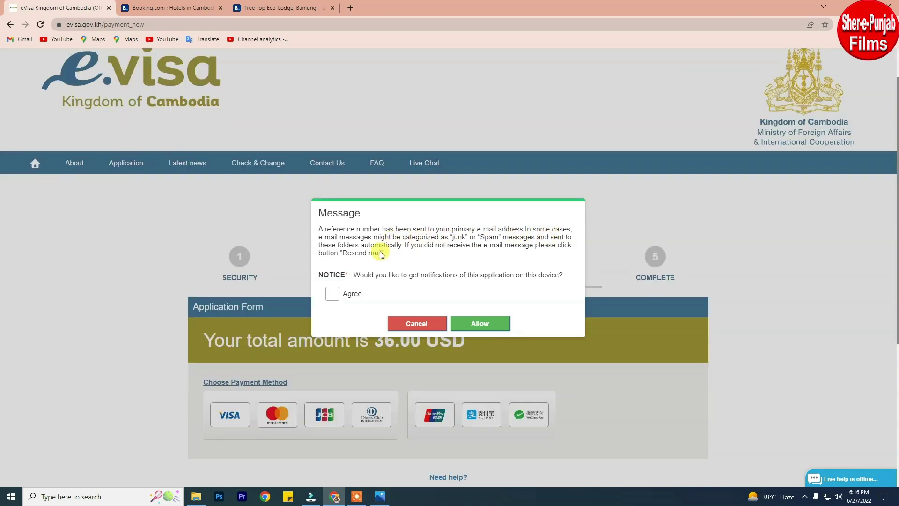
click(332, 294)
click(482, 323)
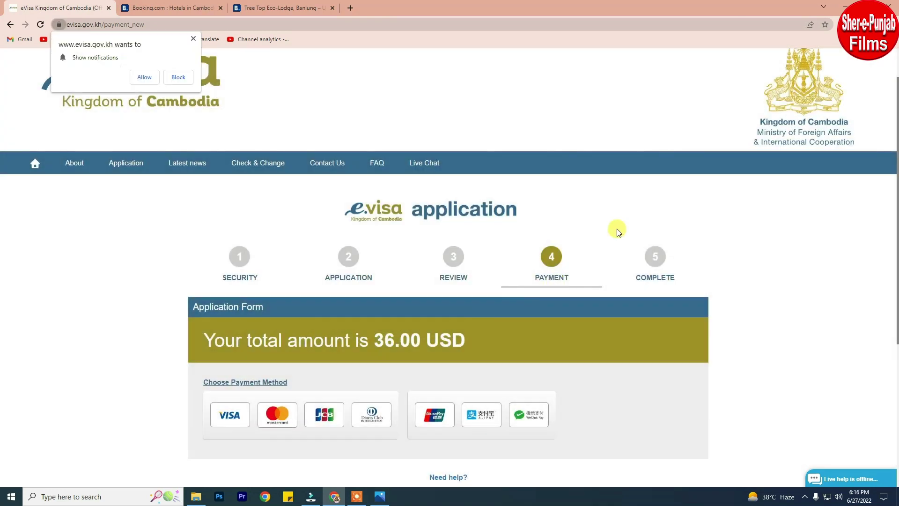
click(193, 39)
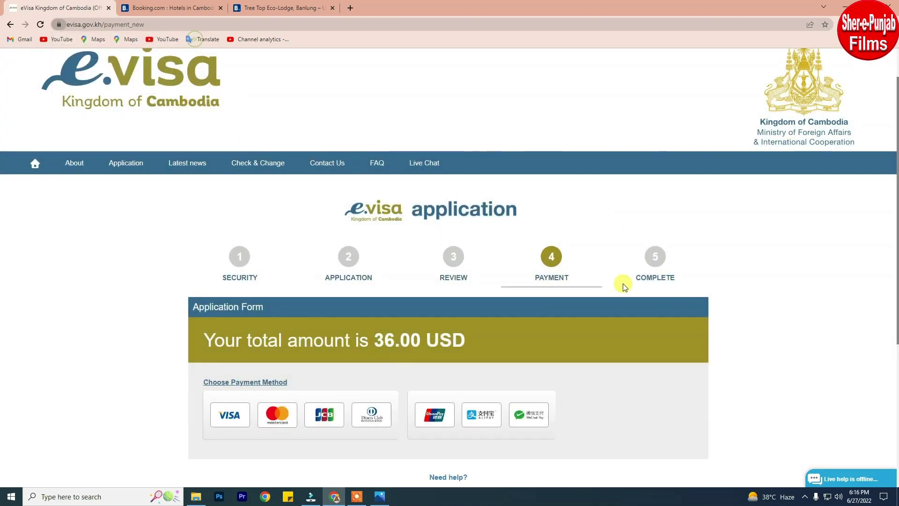
Choose VISA as the payment method for the 36.00 USD total.
scroll(757, 291, down, 2)
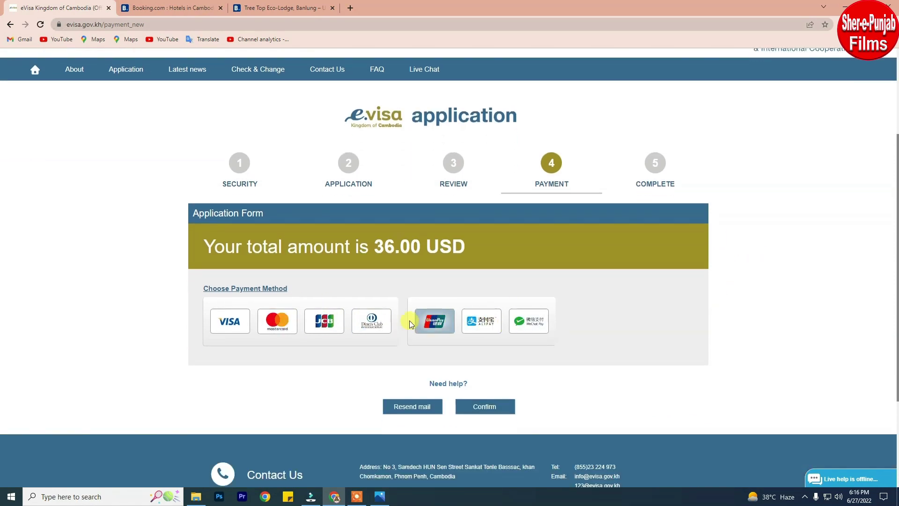
scroll(326, 290, down, 1)
click(230, 274)
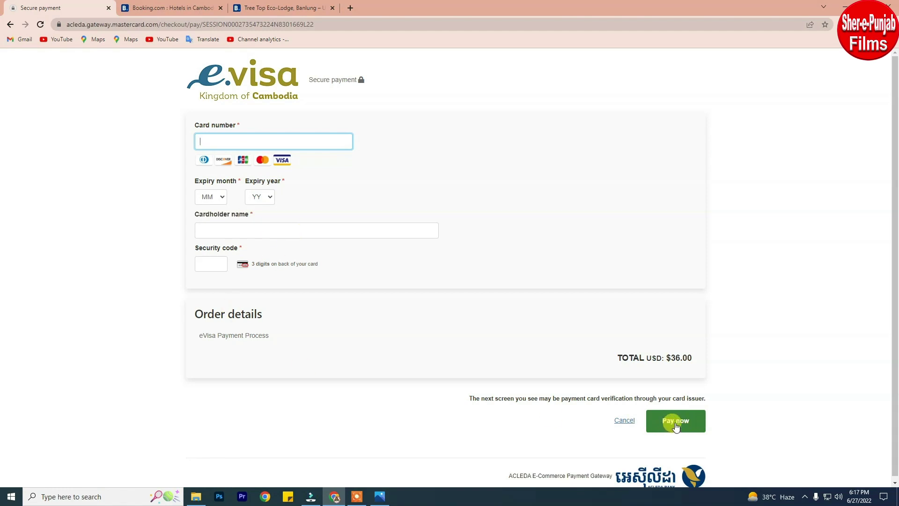
click(315, 110)
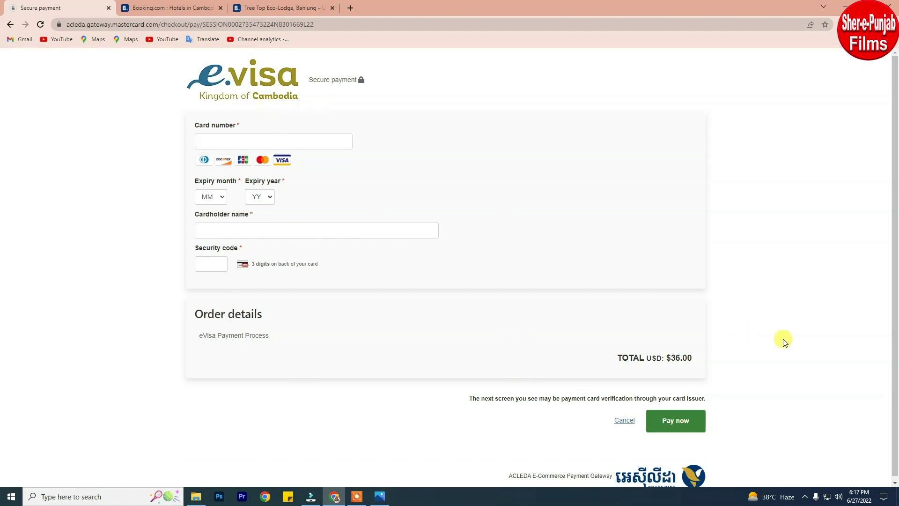
scroll(783, 341, down, 1)
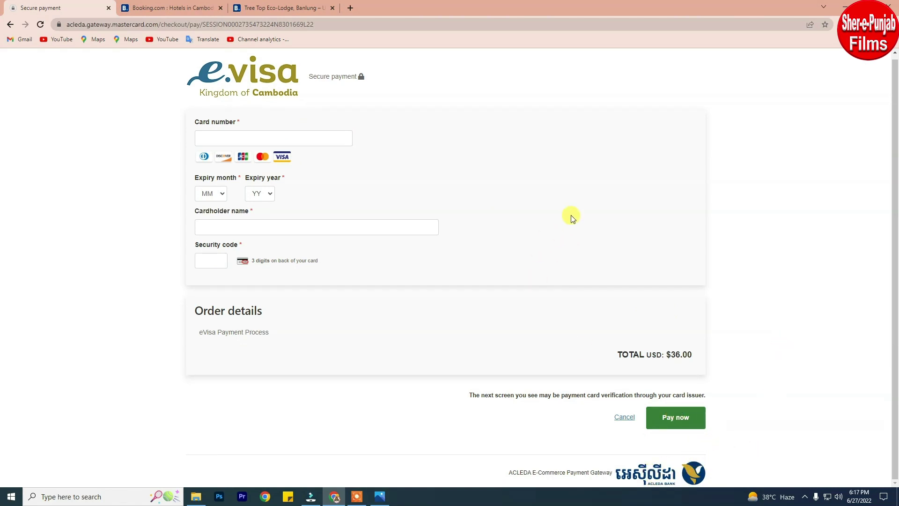
scroll(578, 224, up, 1)
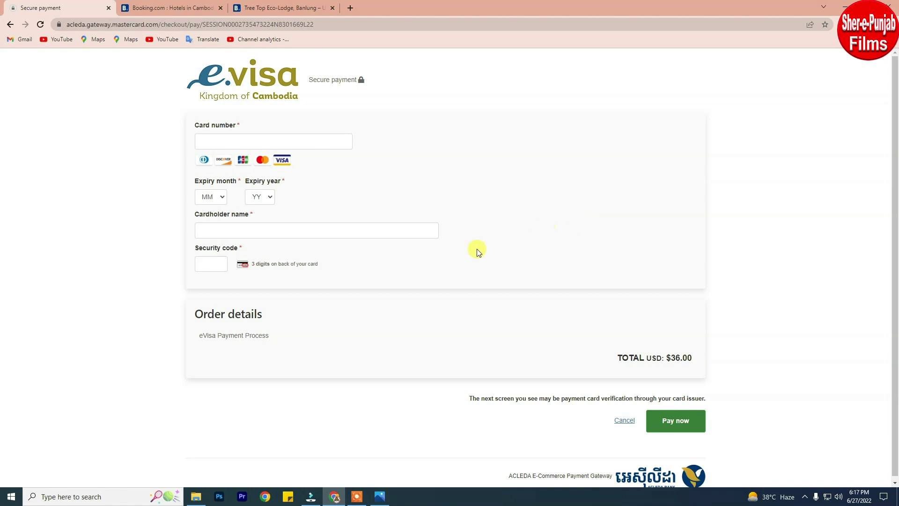